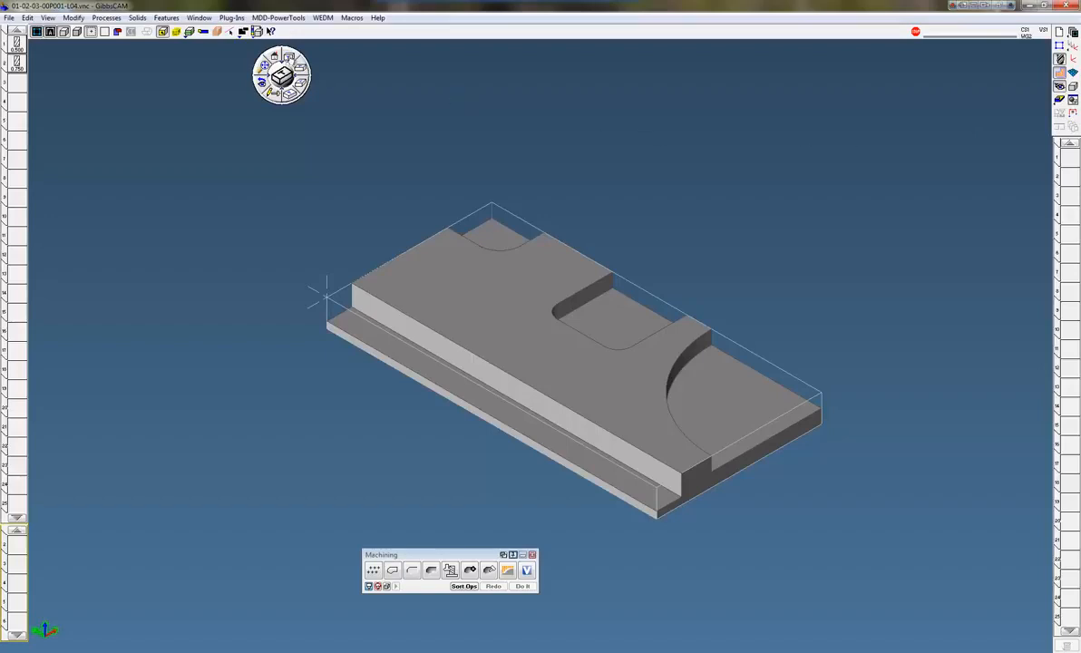
# Extract edge geometry from the block's selected floor faces.
pyautogui.click(272, 58)
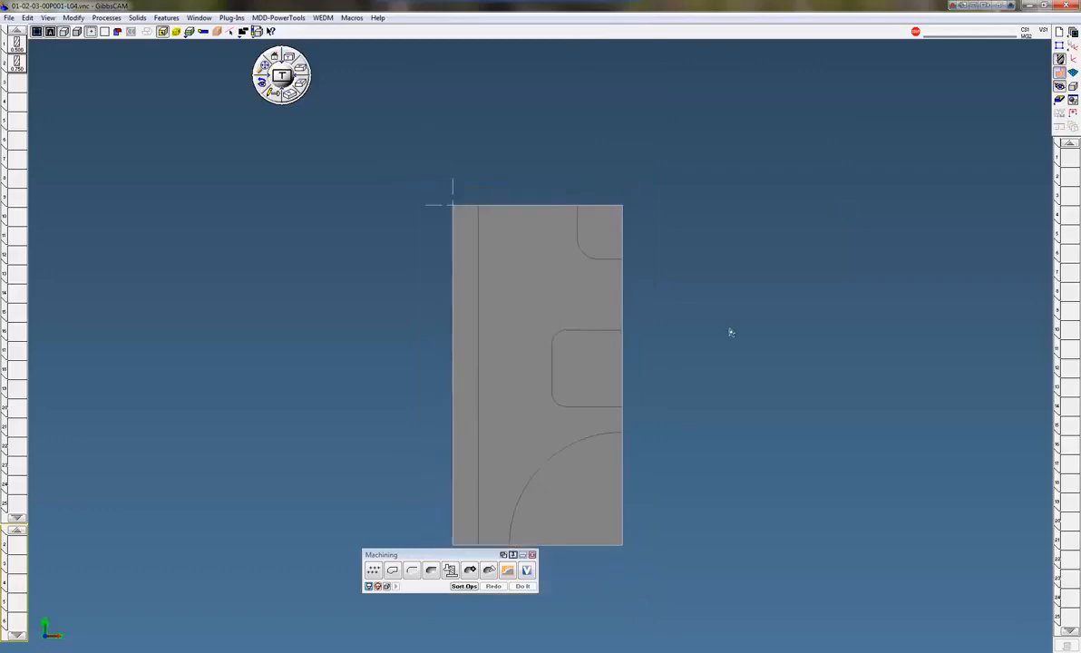
pyautogui.moveTo(743, 328); pyautogui.dragTo(806, 293, button='middle')
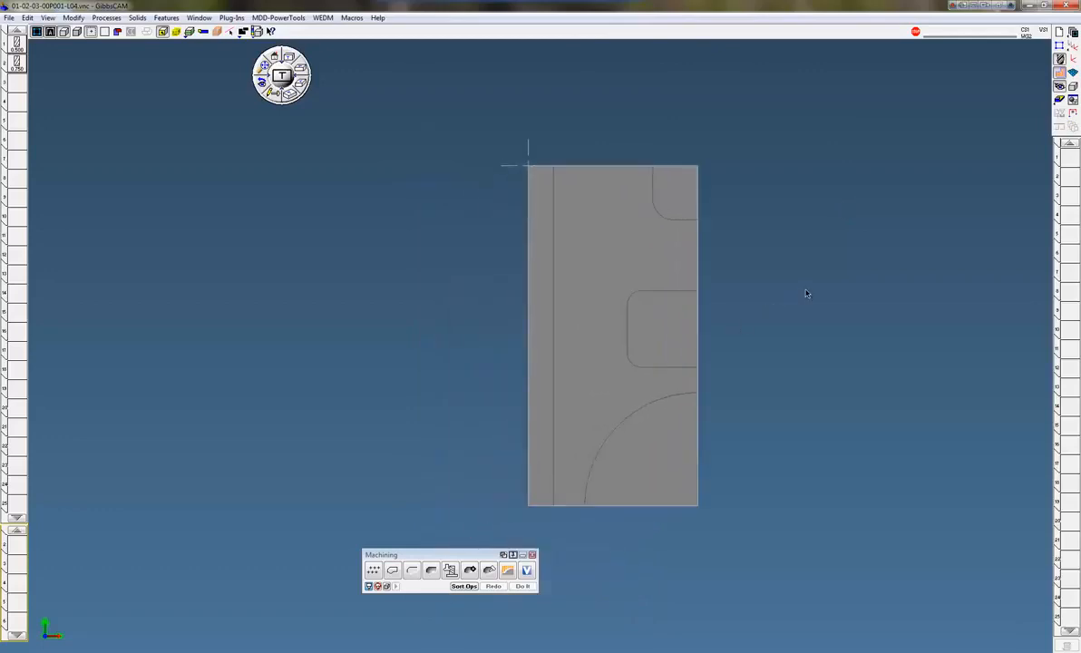
pyautogui.scroll(1, 773, 238)
pyautogui.scroll(1, 773, 238)
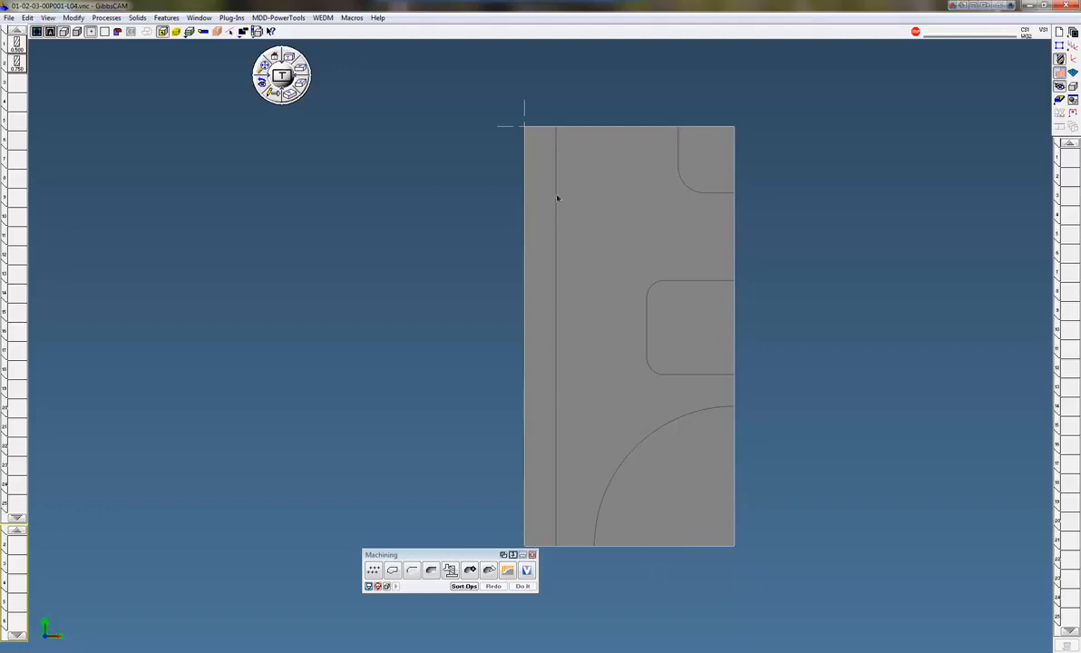
pyautogui.click(271, 91)
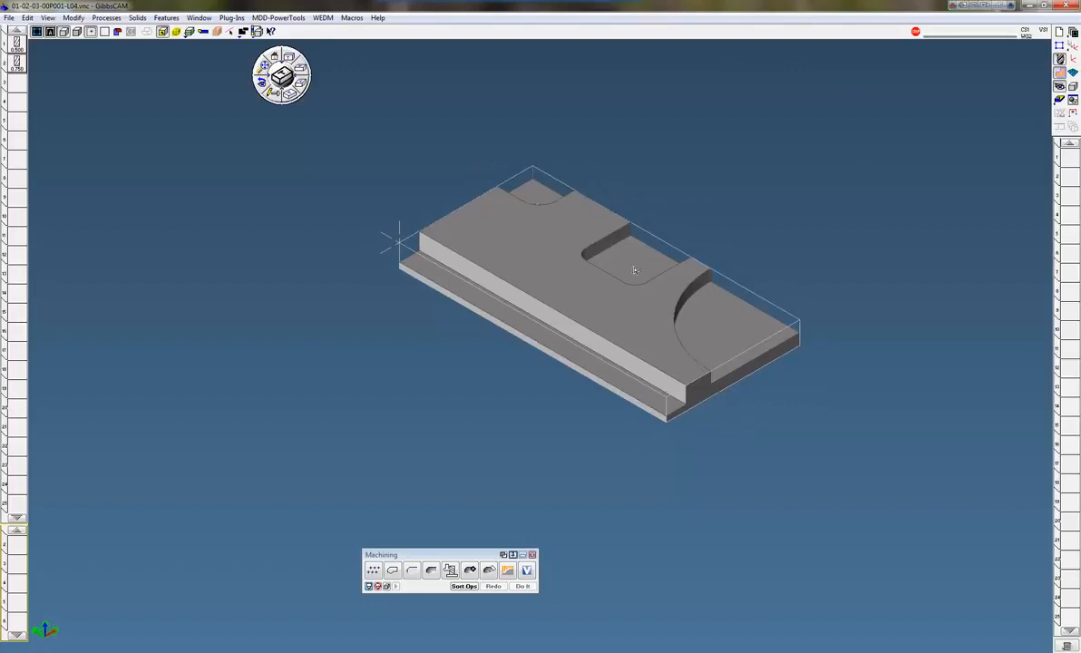
pyautogui.rightClick(635, 389)
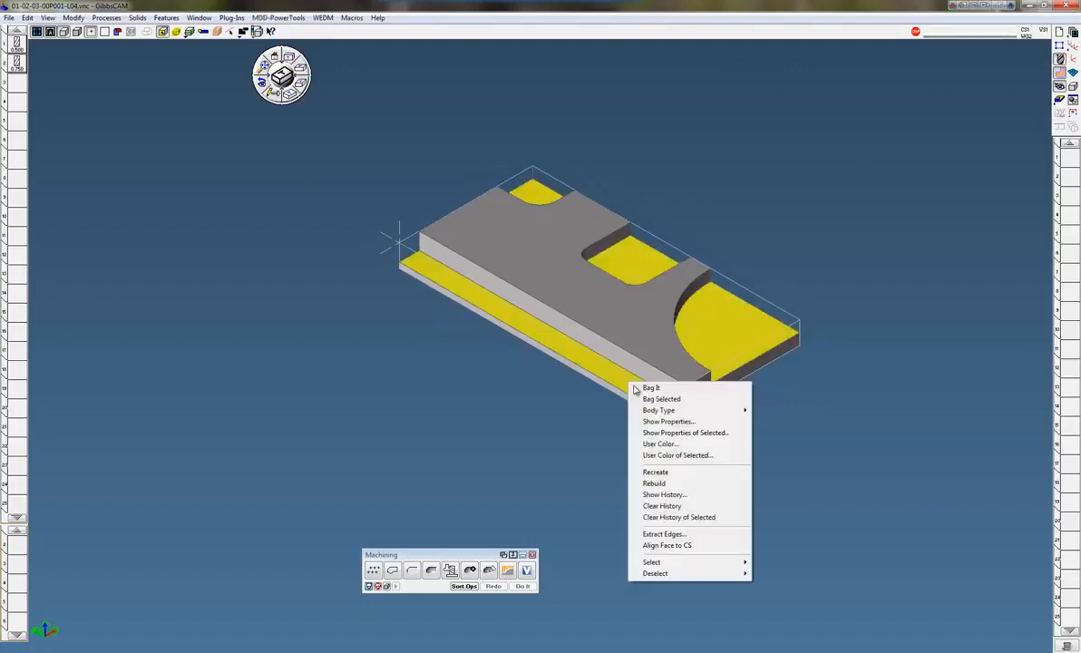
pyautogui.click(653, 535)
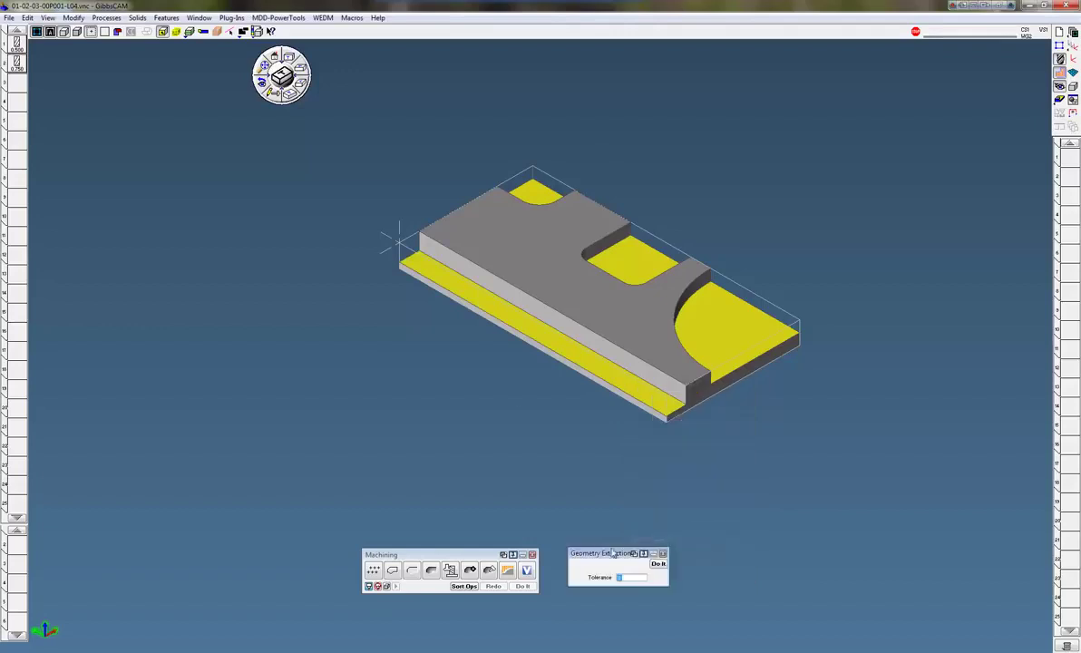
pyautogui.click(657, 564)
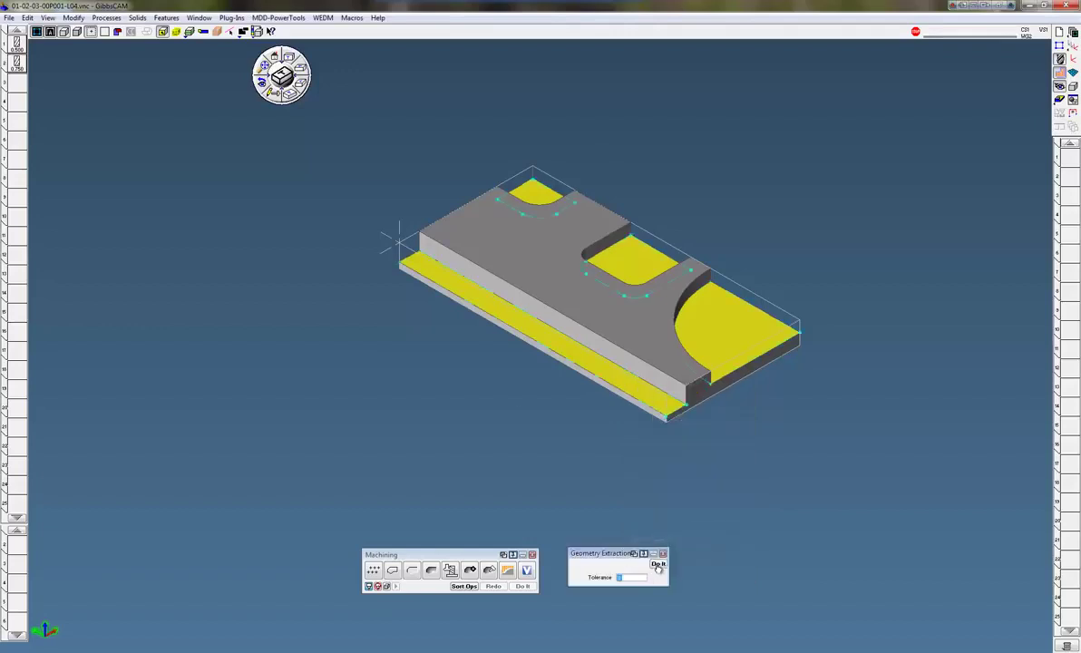
# Select the ledge, two pocket and arc loops and bring up Modify > Force Depth.
pyautogui.click(494, 300)
pyautogui.keyDown('shift'); pyautogui.click(593, 280); pyautogui.keyUp('shift')
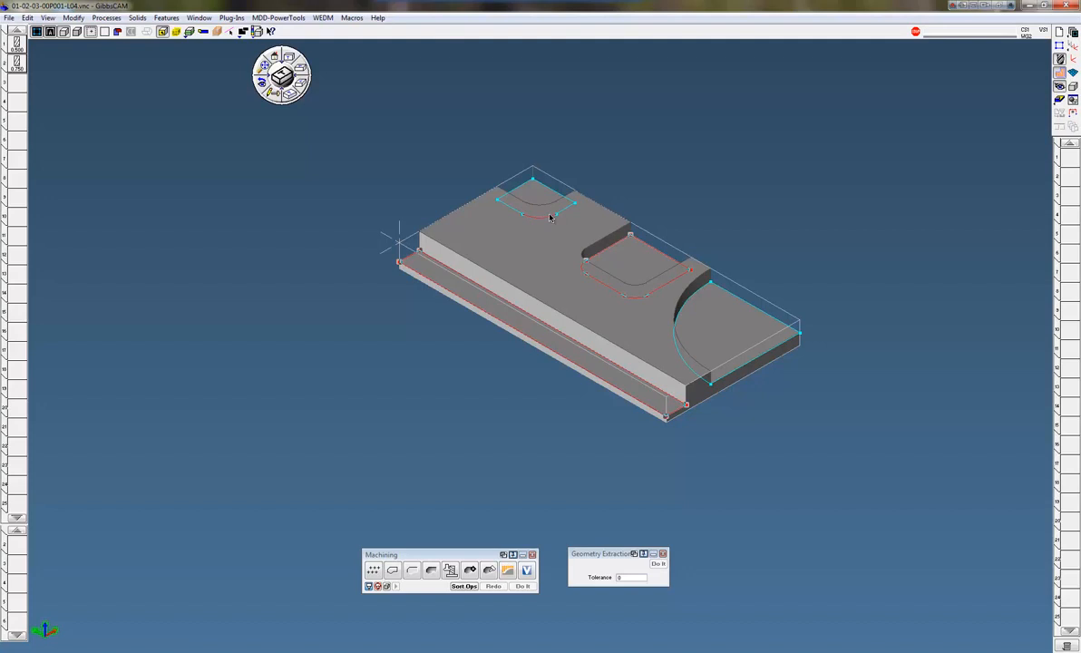
pyautogui.keyDown('shift'); pyautogui.click(540, 215); pyautogui.keyUp('shift')
pyautogui.keyDown('shift'); pyautogui.click(706, 288); pyautogui.keyUp('shift')
pyautogui.click(73, 19)
pyautogui.click(99, 61)
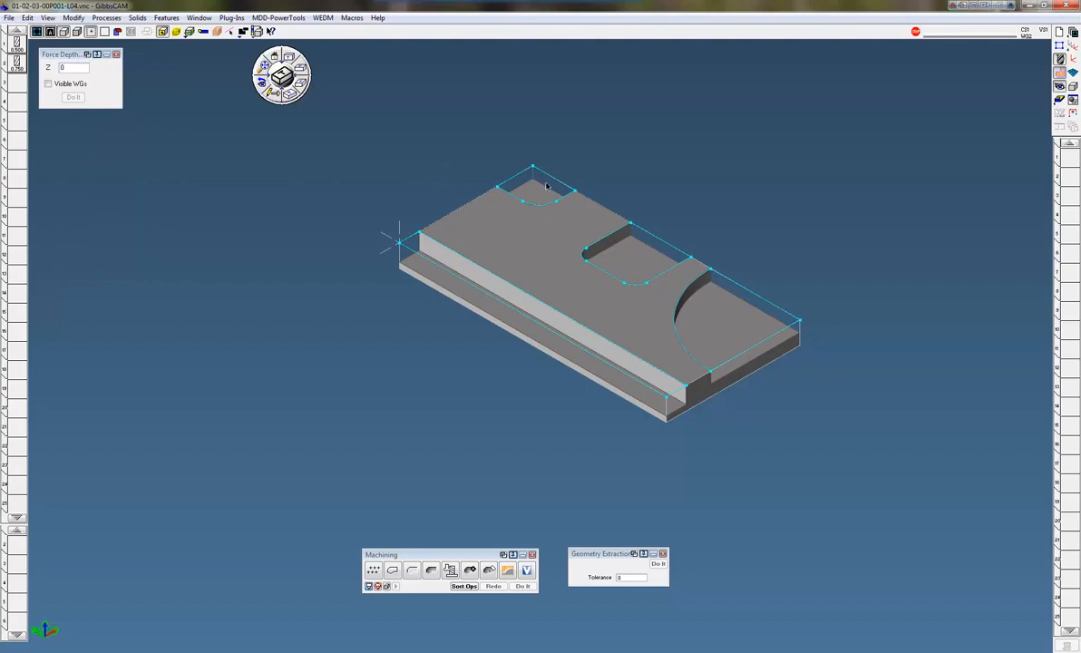
pyautogui.click(275, 56)
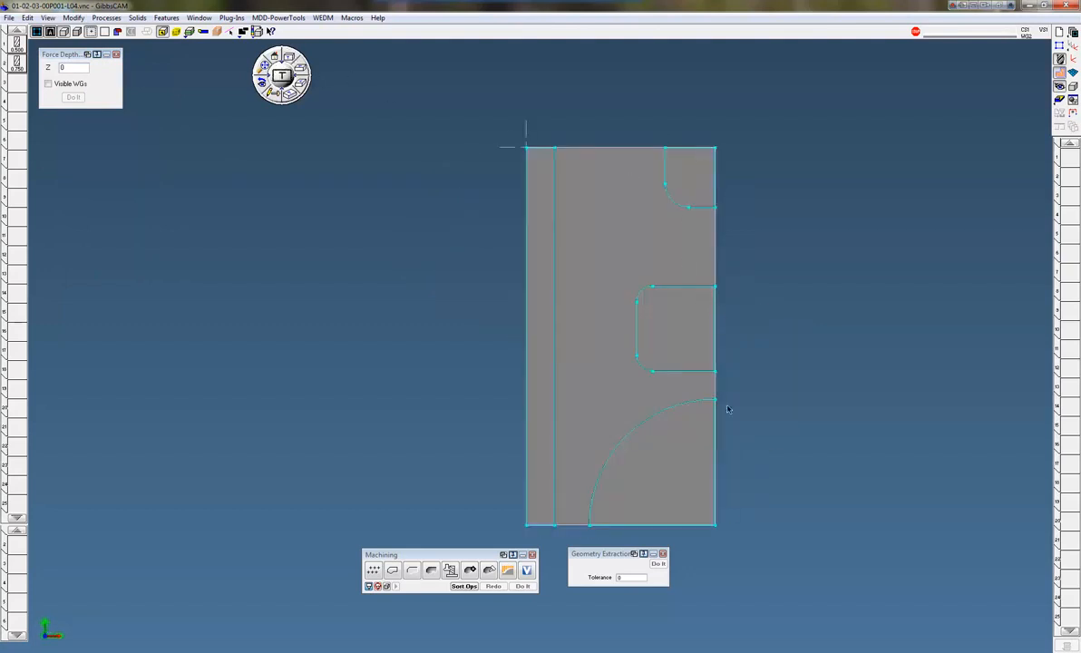
pyautogui.click(270, 90)
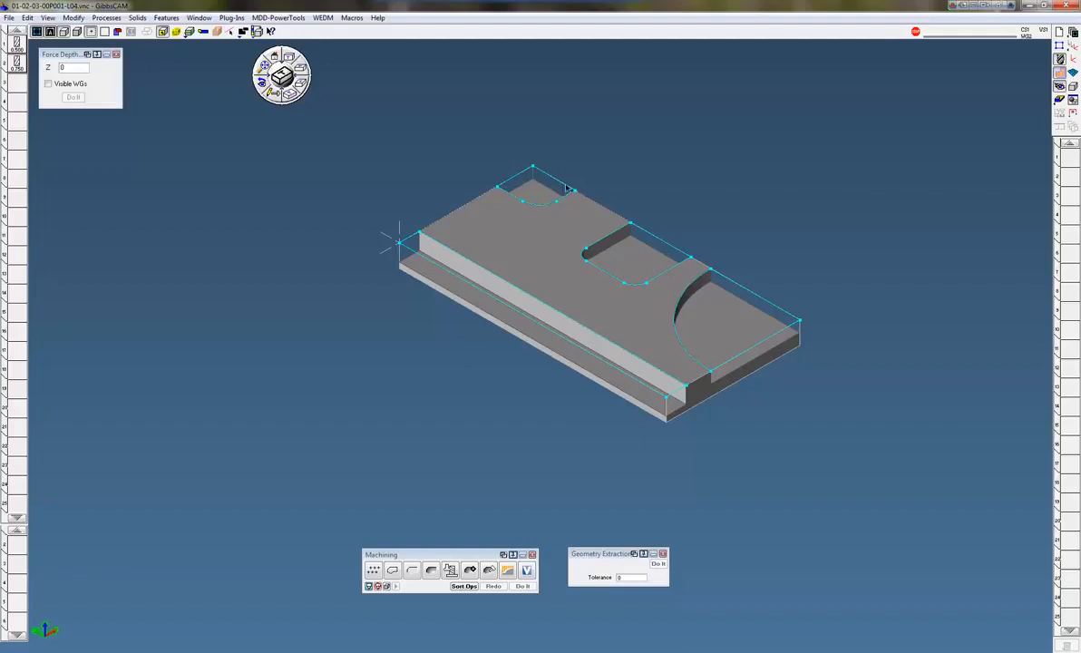
pyautogui.scroll(1, 566, 174)
pyautogui.scroll(1, 566, 175)
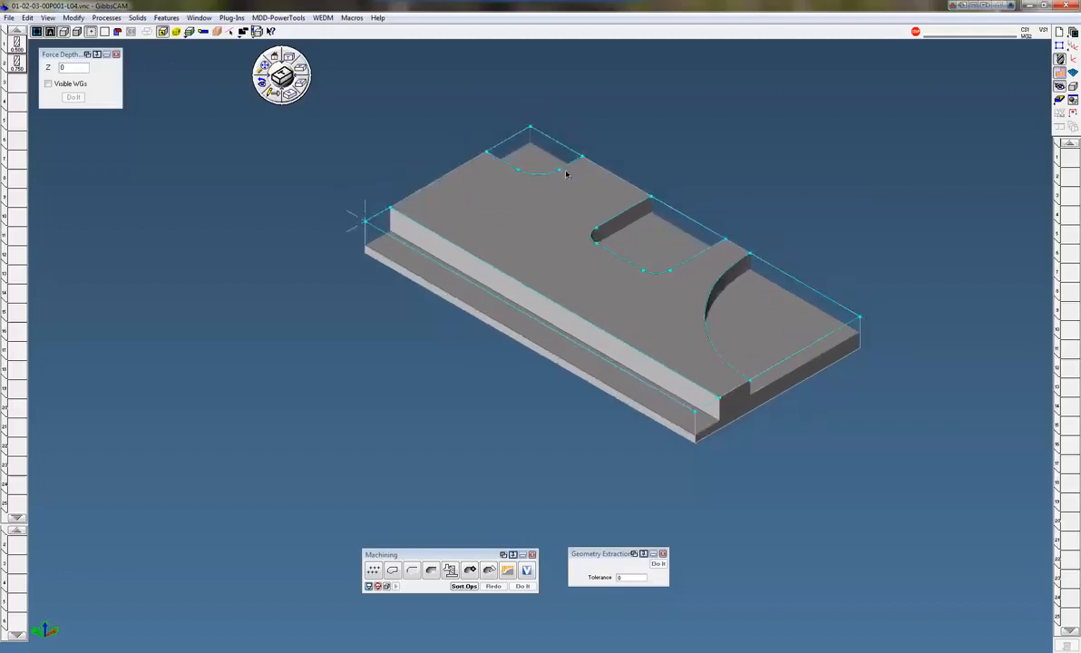
pyautogui.scroll(1, 622, 134)
pyautogui.scroll(1, 623, 133)
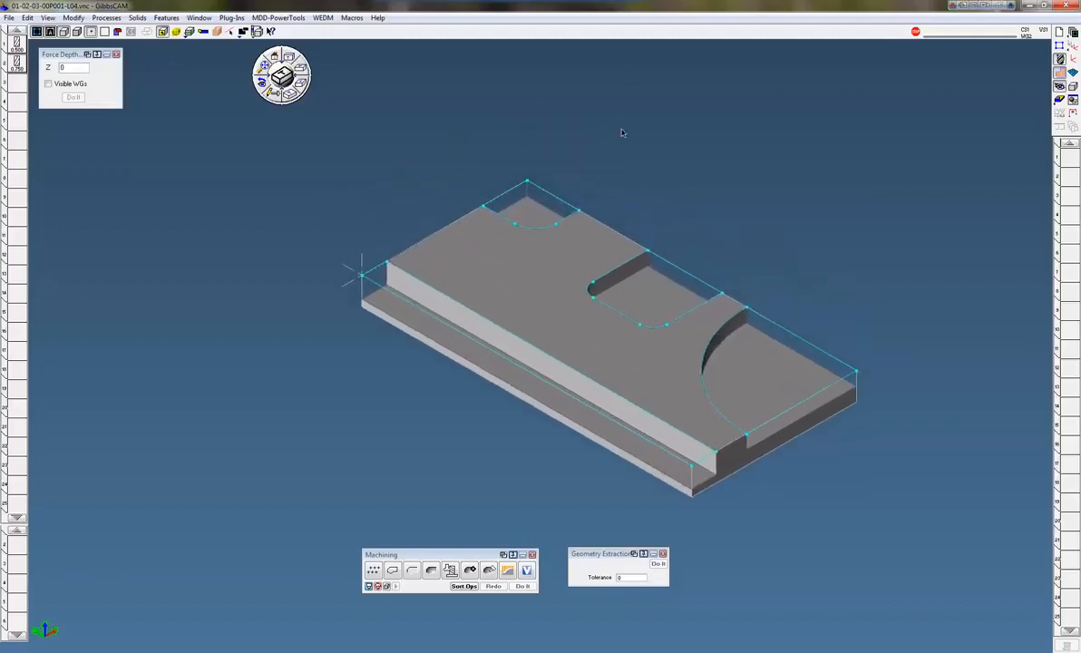
# Switch the back, back-right and front-right outer edges from wall to air.
pyautogui.rightClick(677, 274)
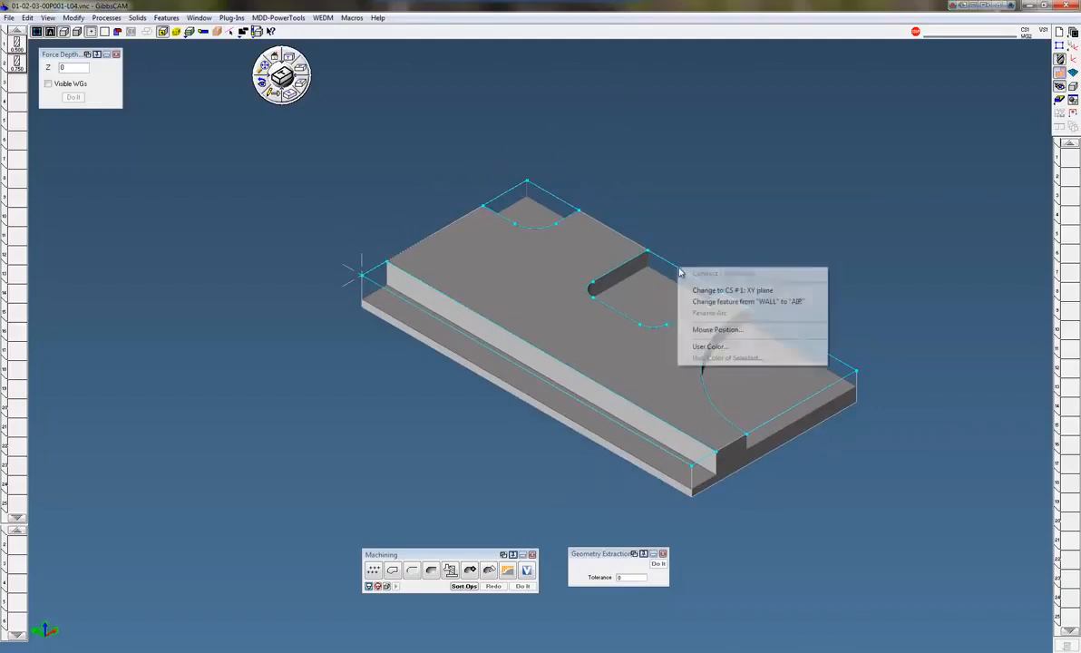
pyautogui.click(766, 308)
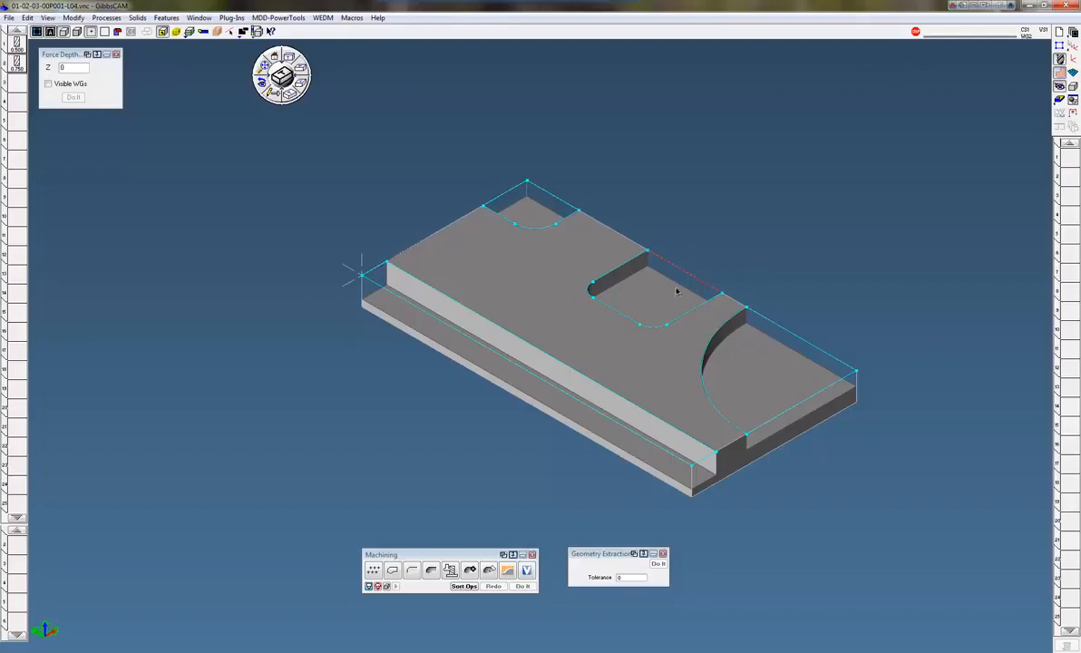
pyautogui.click(794, 337)
pyautogui.keyDown('shift'); pyautogui.click(799, 407); pyautogui.keyUp('shift')
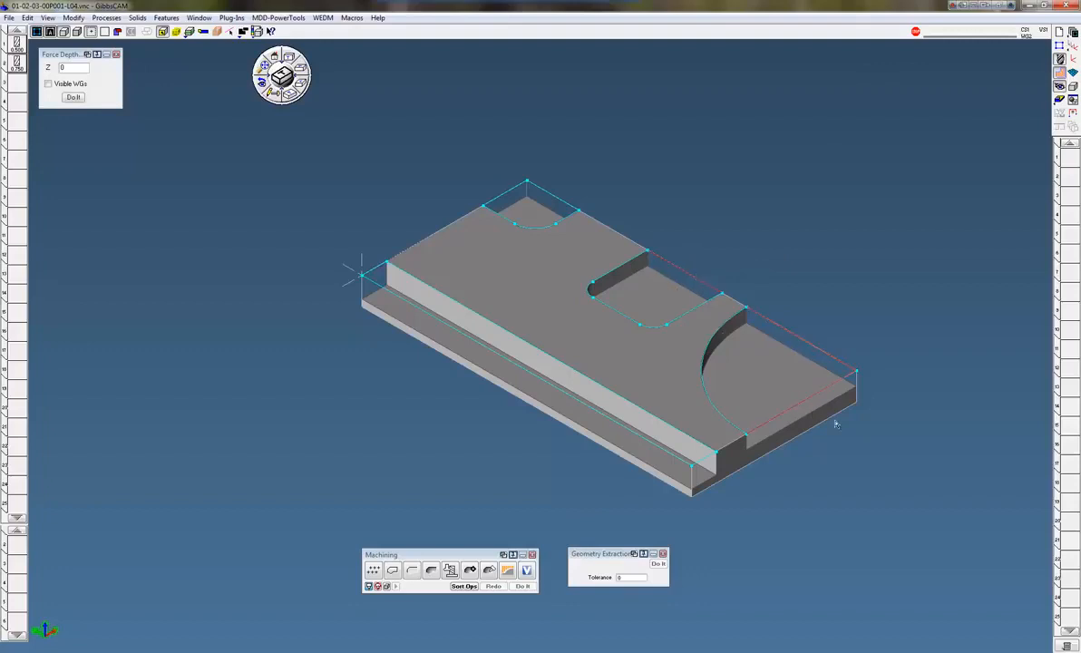
pyautogui.click(75, 19)
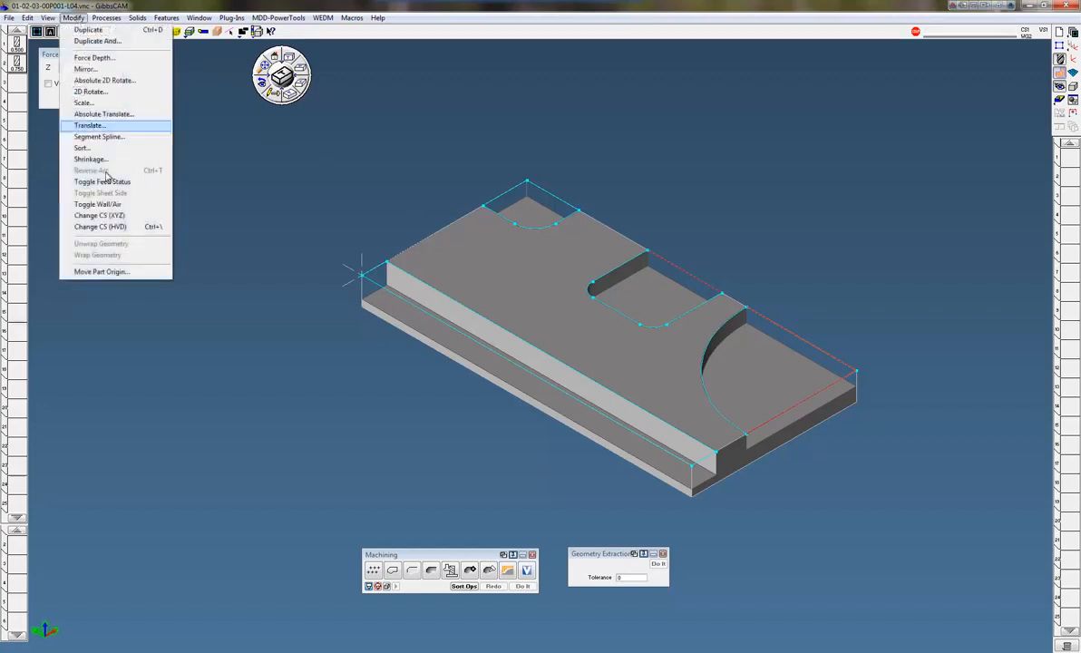
pyautogui.click(93, 204)
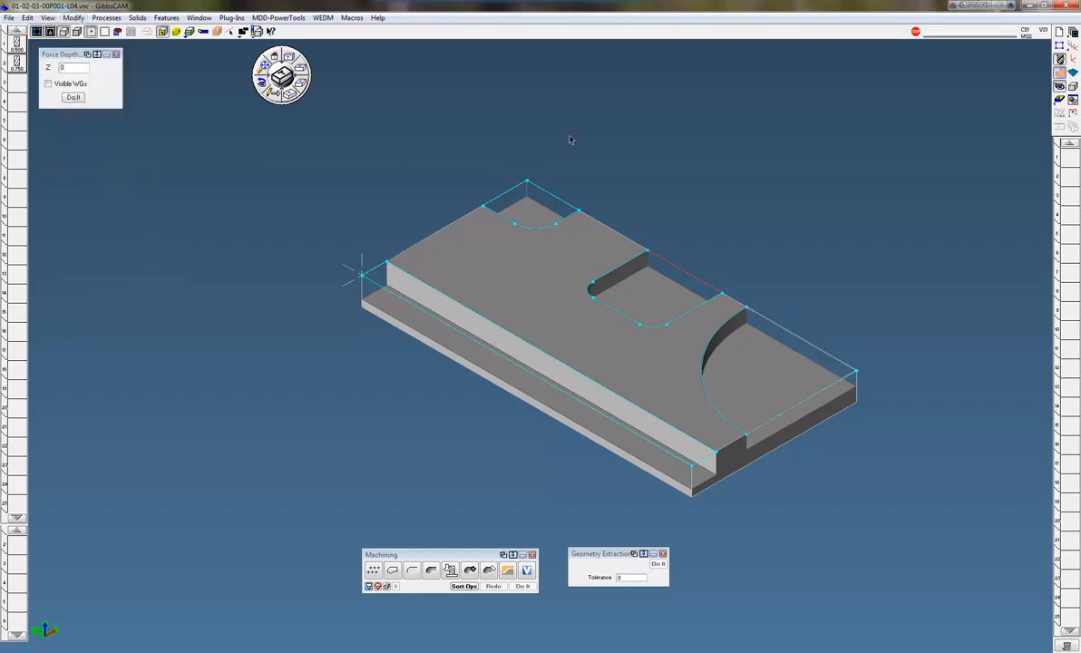
# Toggle the top-back edge and lower front step edge to air as well.
pyautogui.keyDown('shift'); pyautogui.click(509, 187); pyautogui.keyUp('shift')
pyautogui.keyDown('shift'); pyautogui.click(376, 279); pyautogui.keyUp('shift')
pyautogui.click(74, 17)
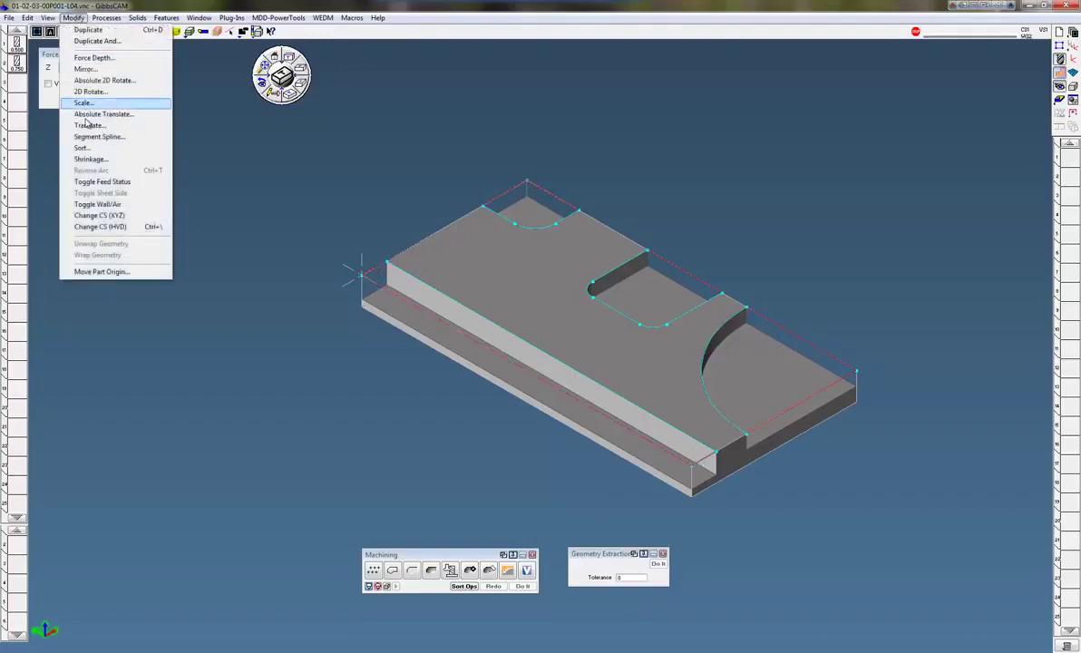
pyautogui.click(97, 204)
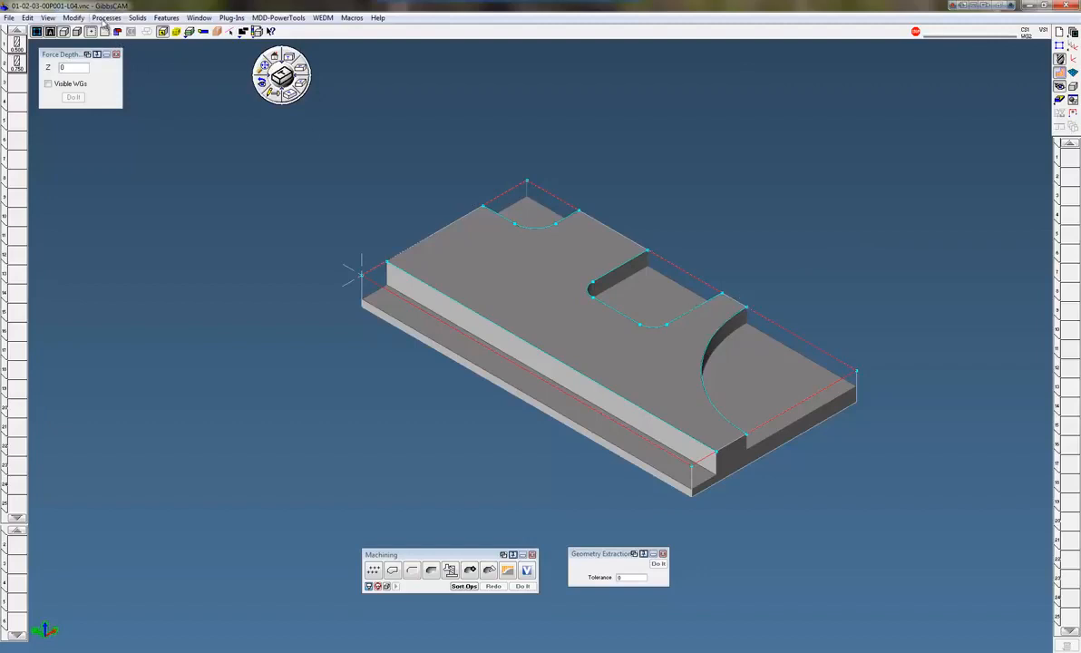
# Load the Air Wall 1.PRC roughing process from the 5 Min 8 folder.
pyautogui.click(107, 17)
pyautogui.moveTo(145, 92)
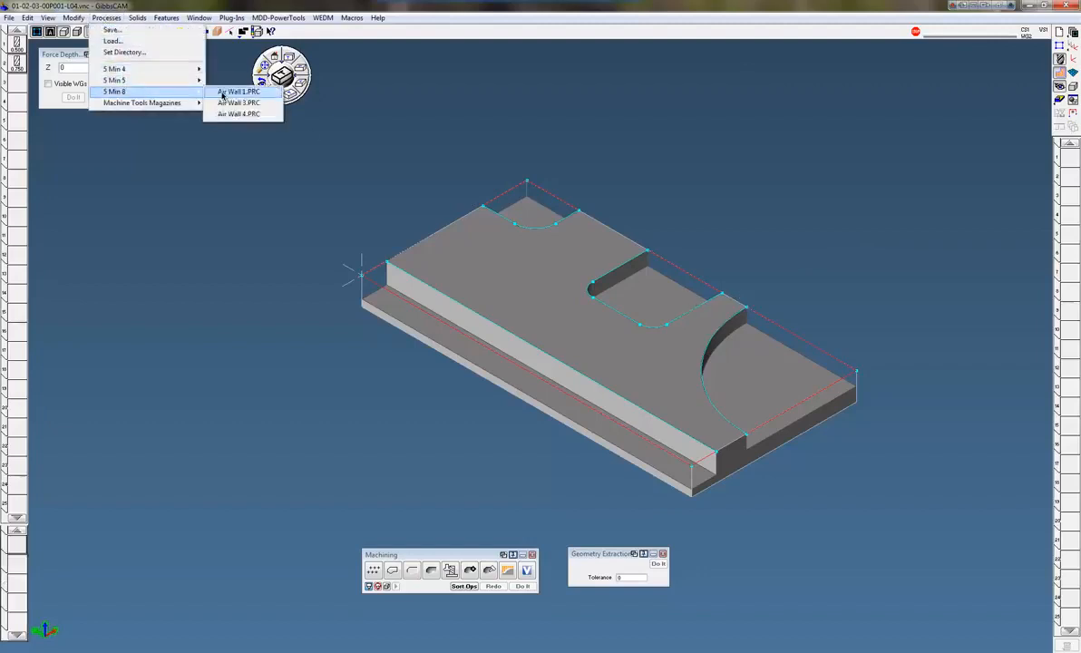
pyautogui.click(238, 92)
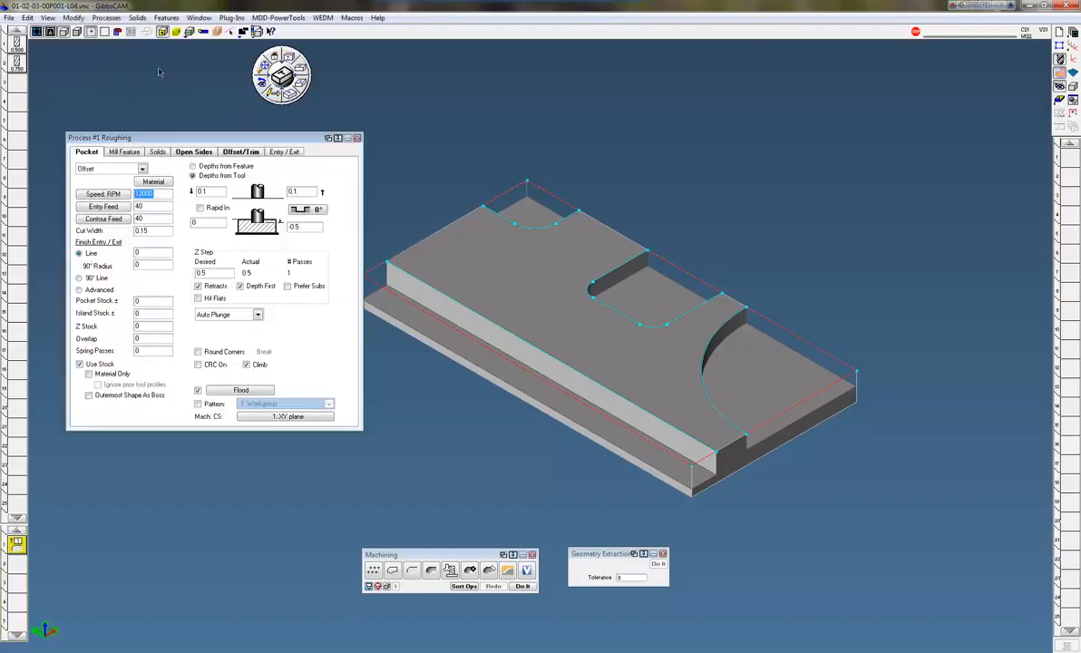
pyautogui.moveTo(210, 138)
pyautogui.mouseDown()
pyautogui.moveTo(190, 103)
pyautogui.moveTo(205, 131)
pyautogui.mouseUp()
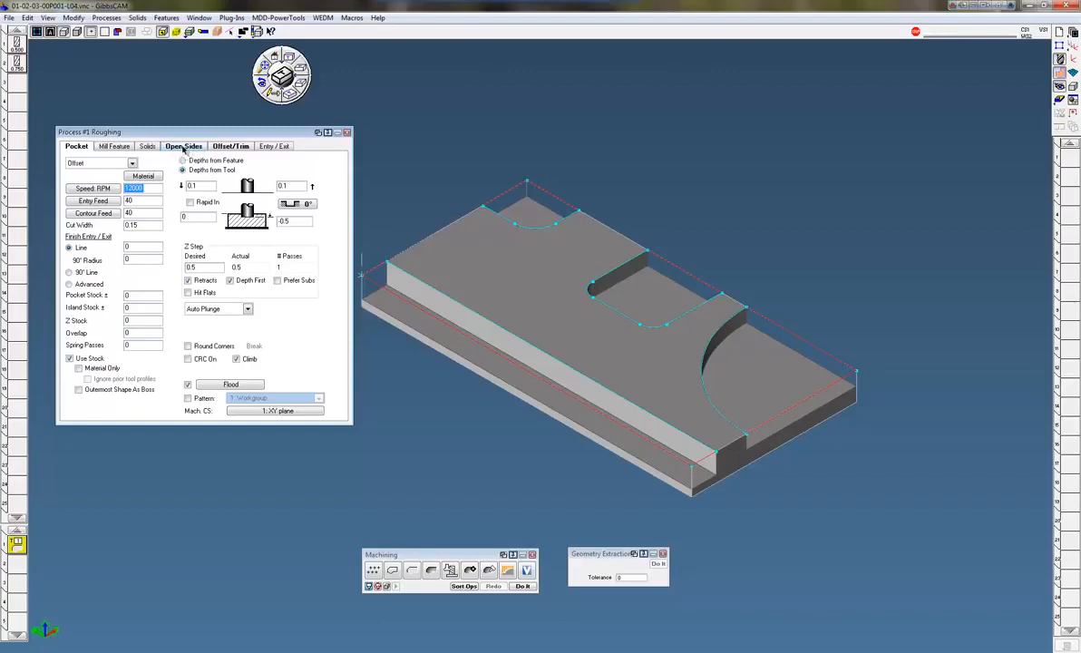
# Set Open Sides overhang 0.3, minimum cut 0.0005, clearance 0.125 and close the process.
pyautogui.click(184, 146)
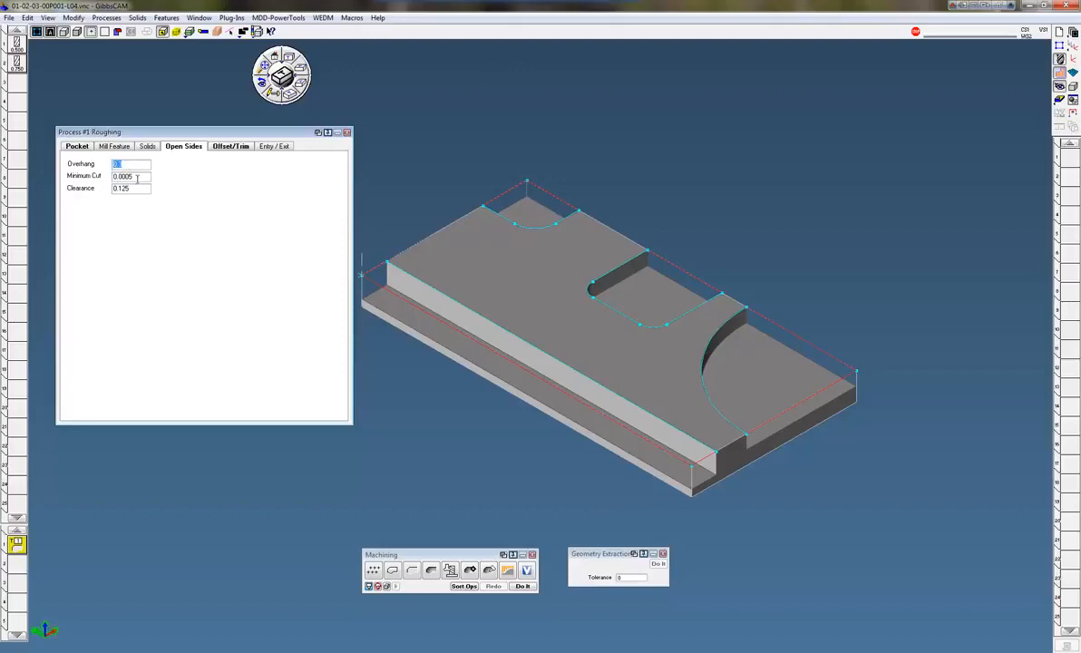
pyautogui.press('Tab')
pyautogui.press('Tab')
pyautogui.click(347, 134)
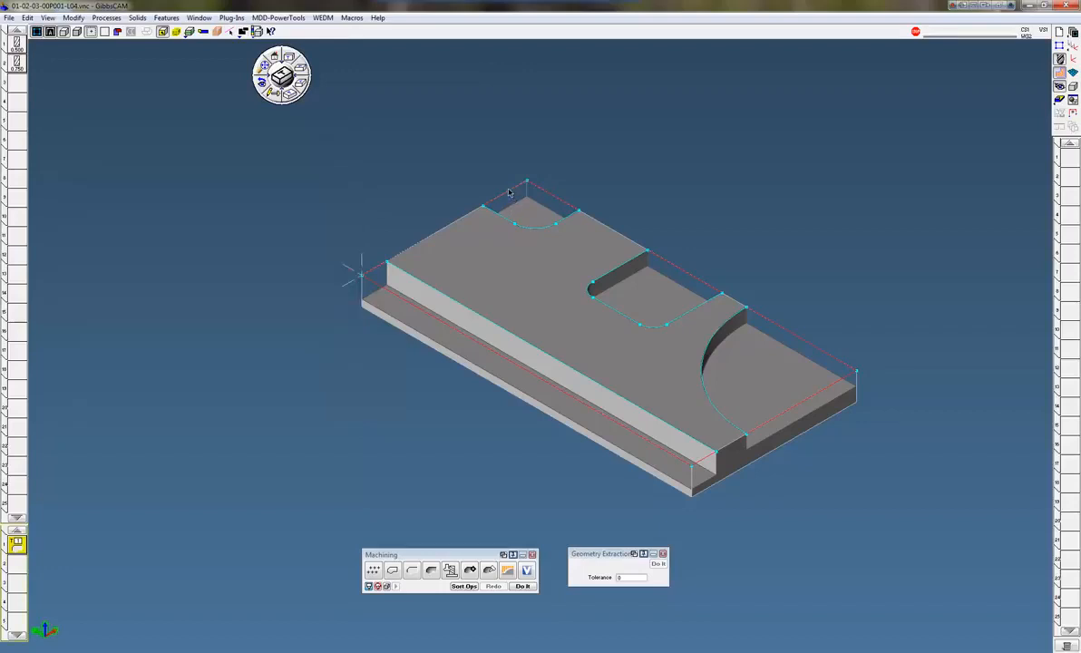
# Generate offset roughing toolpaths for the corner notch and the central rectangular pocket.
pyautogui.click(523, 586)
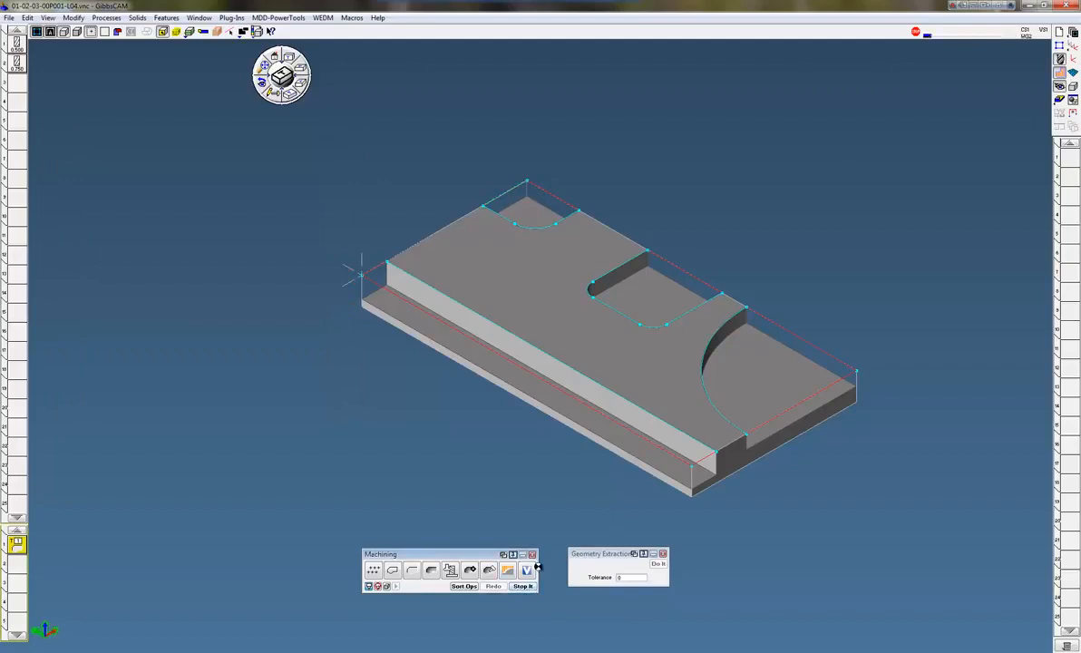
pyautogui.click(275, 56)
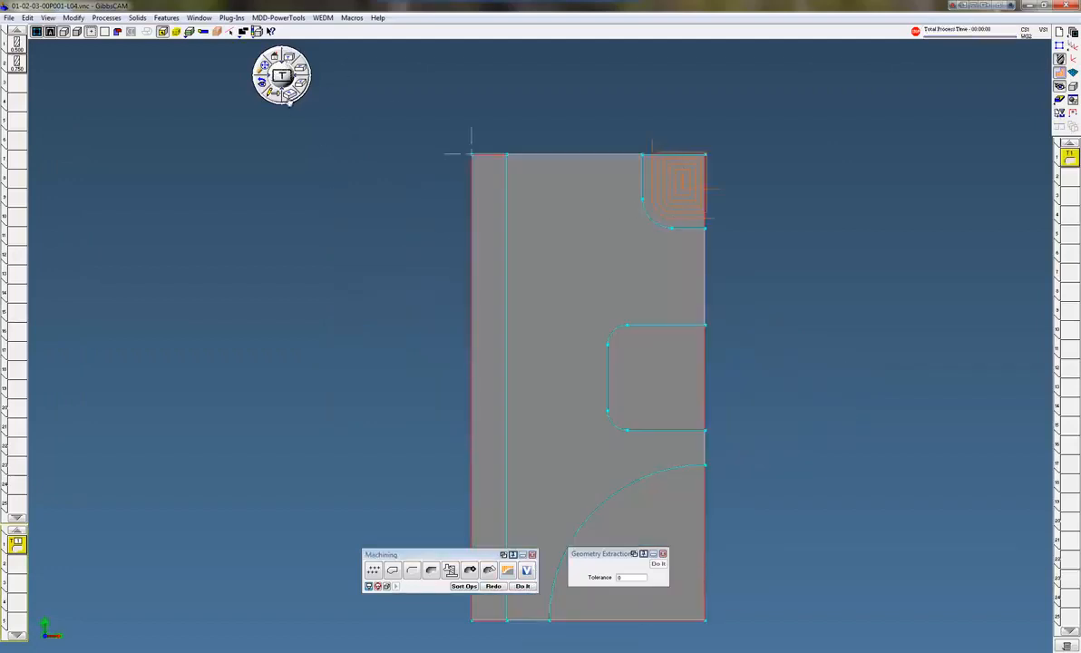
pyautogui.click(284, 99)
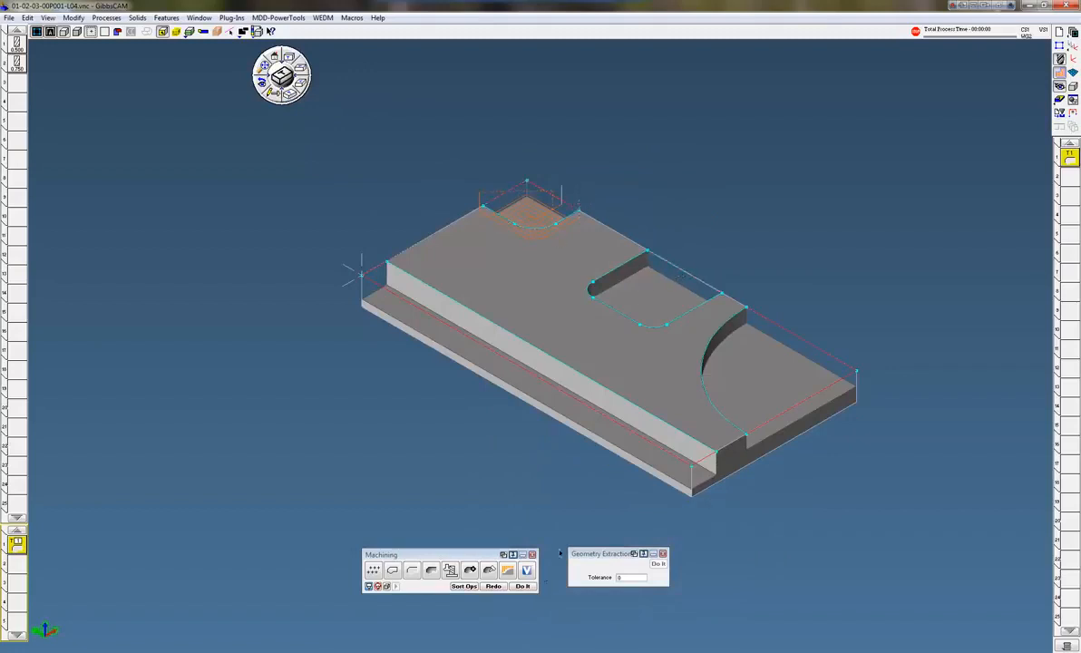
pyautogui.click(531, 587)
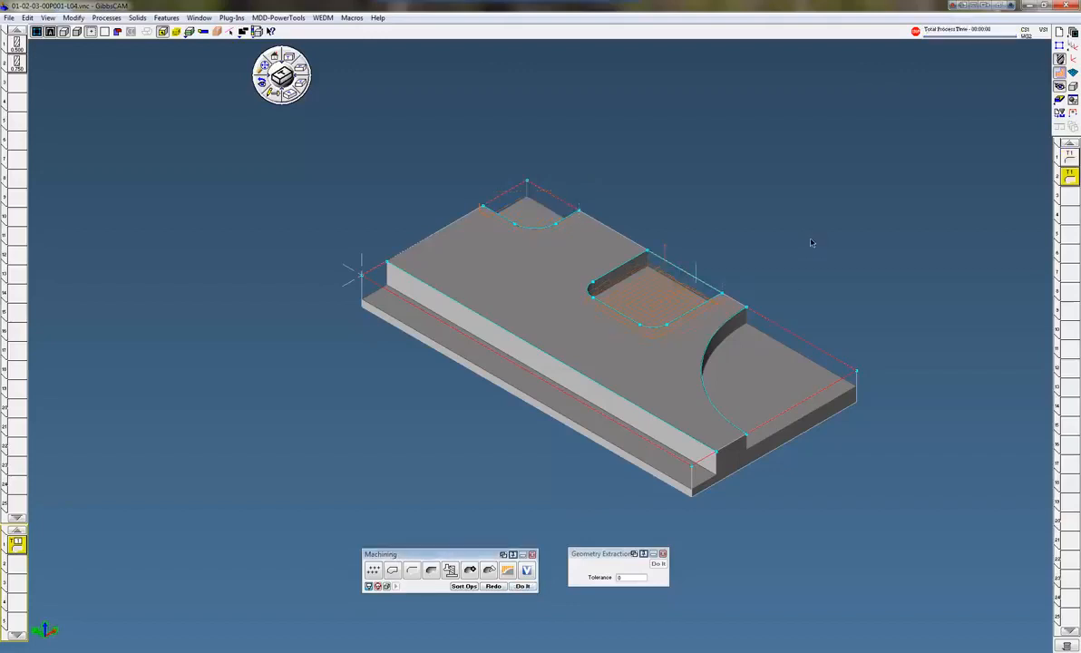
# Rough the quarter-round step at the right end as a third operation and check it from above.
pyautogui.moveTo(815, 261); pyautogui.dragTo(702, 183, button='middle')
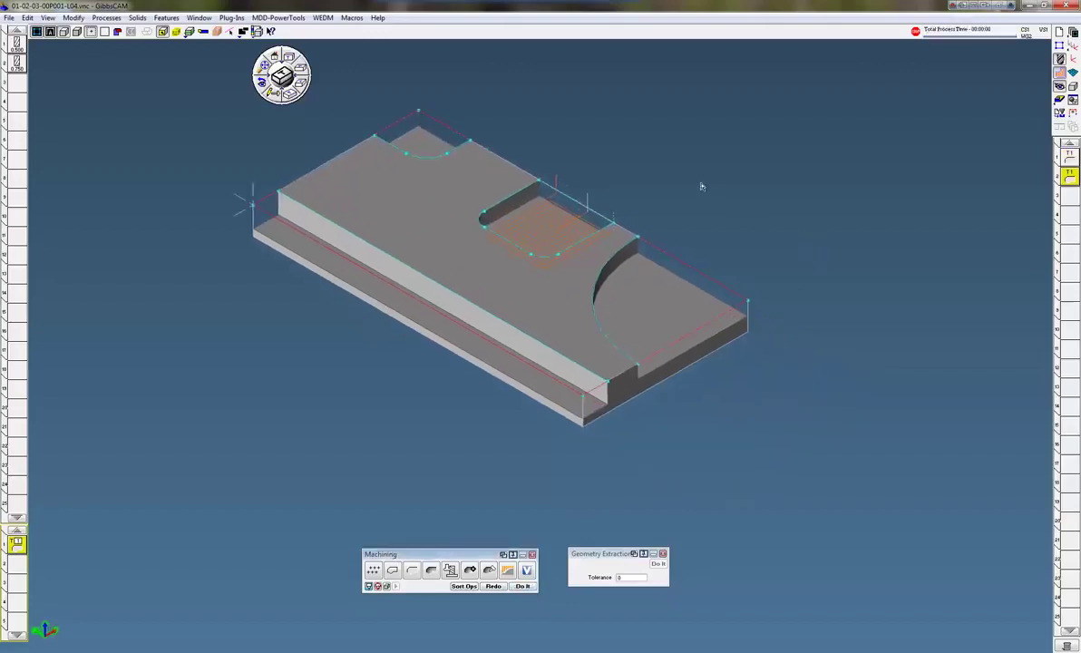
pyautogui.click(688, 272)
pyautogui.click(523, 586)
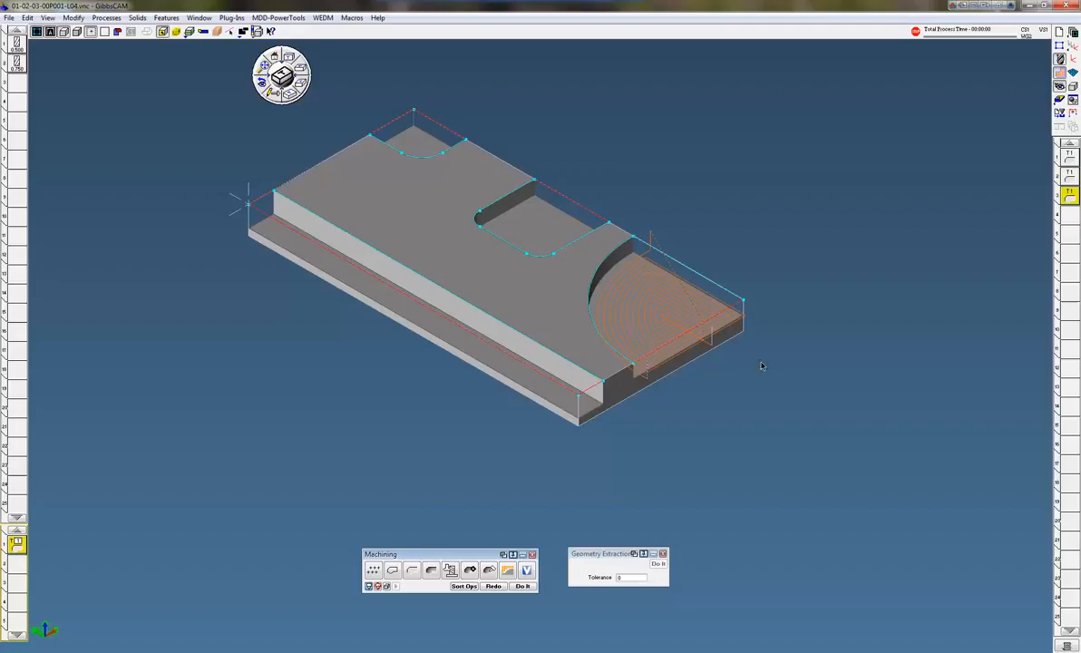
pyautogui.click(280, 71)
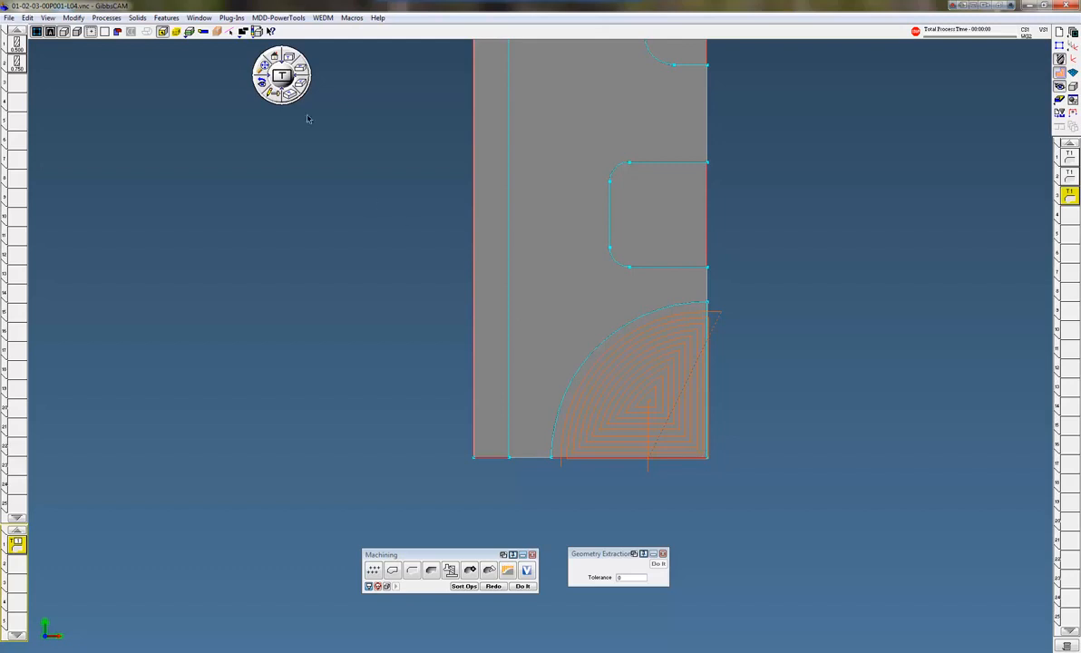
pyautogui.click(270, 89)
# Load the Air Wall 3.PRC zigzag process and review its settings.
pyautogui.click(73, 18)
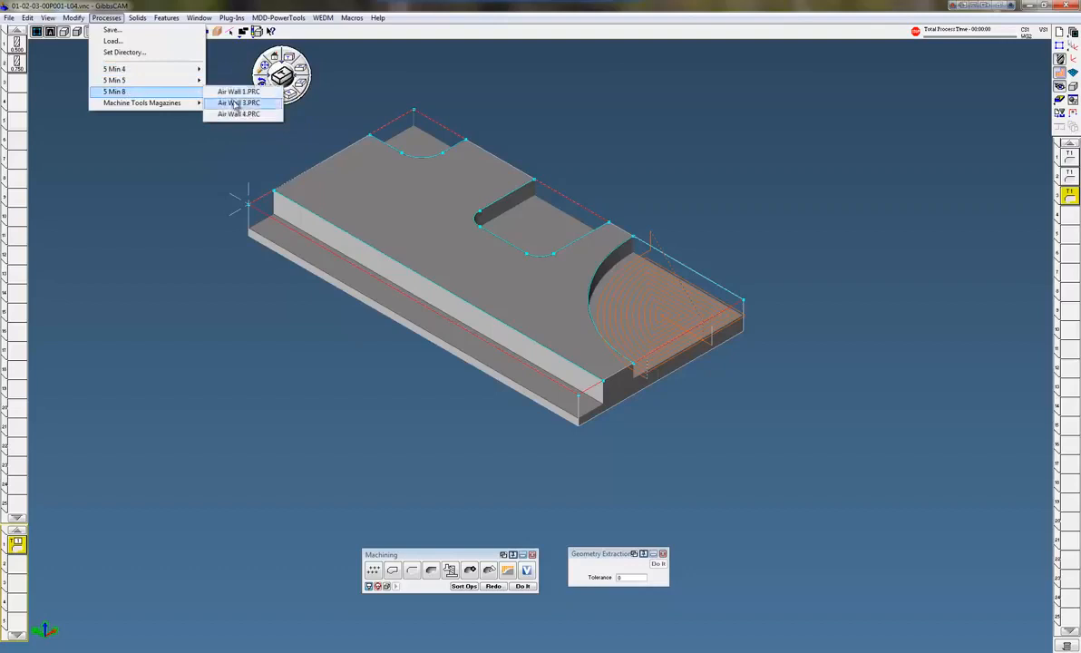
pyautogui.click(235, 103)
pyautogui.doubleClick(16, 543)
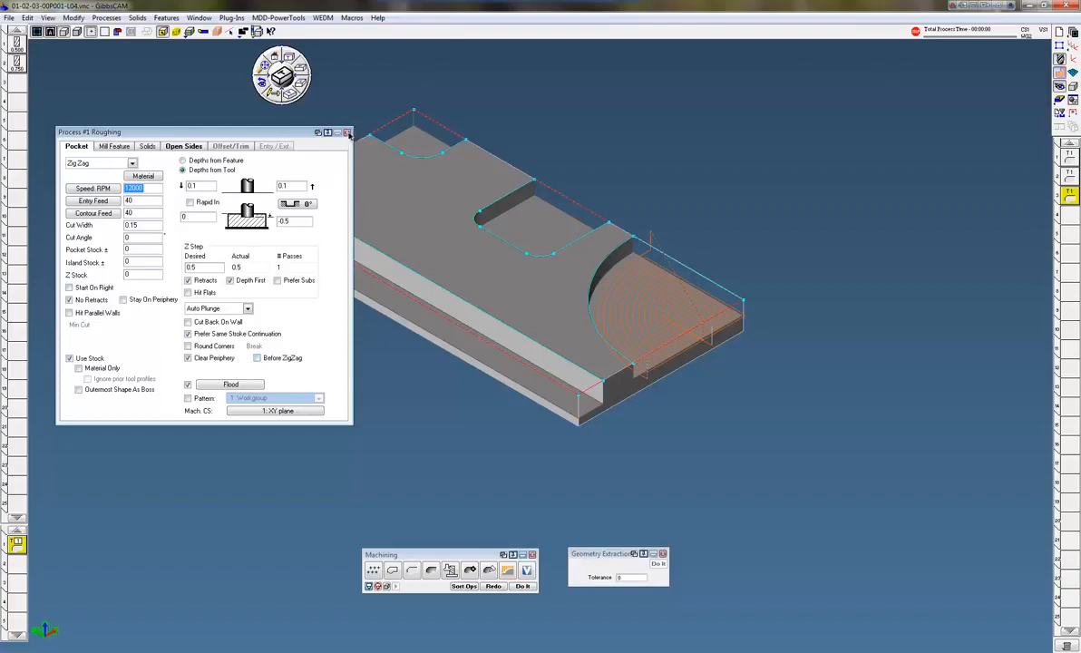
pyautogui.click(348, 134)
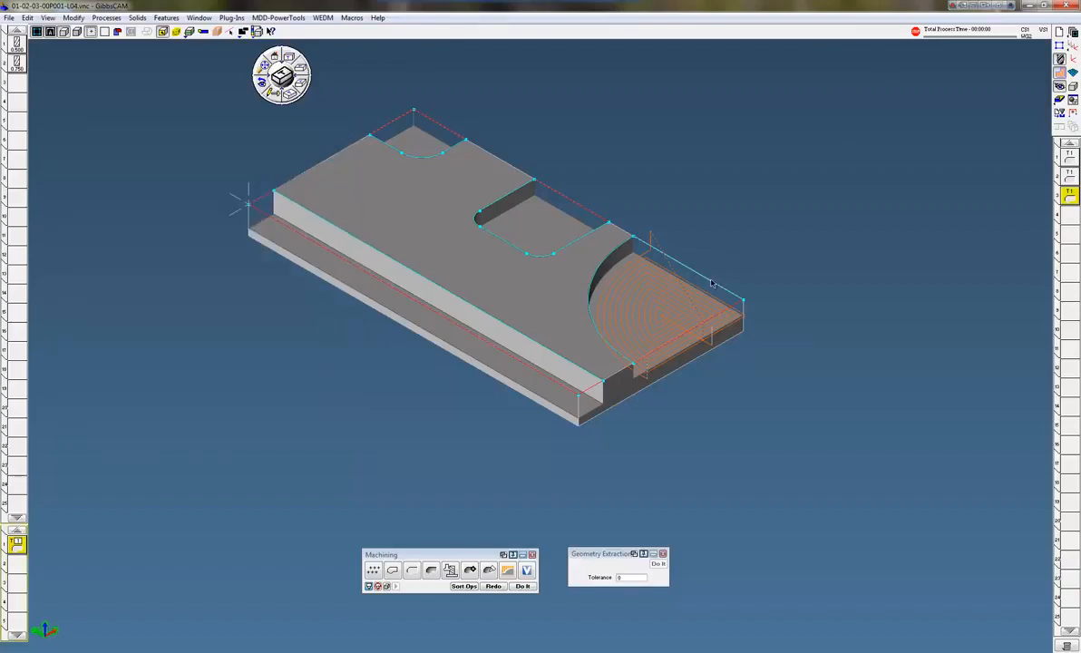
# Redo the right-end step toolpath as parallel zigzag passes and inspect it from above.
pyautogui.click(493, 586)
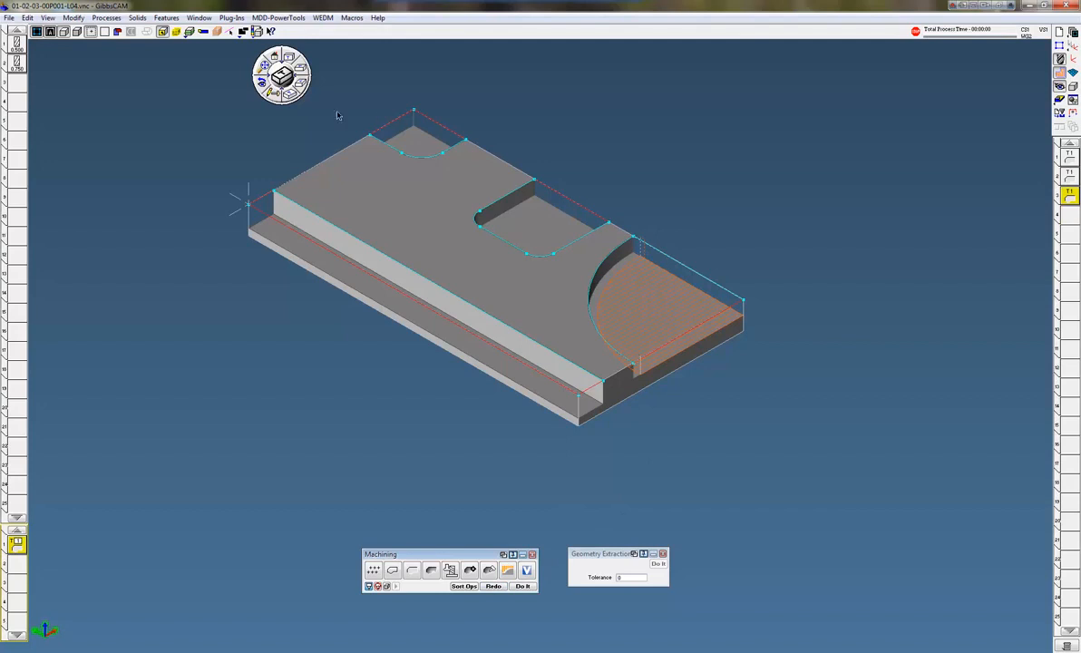
pyautogui.click(272, 56)
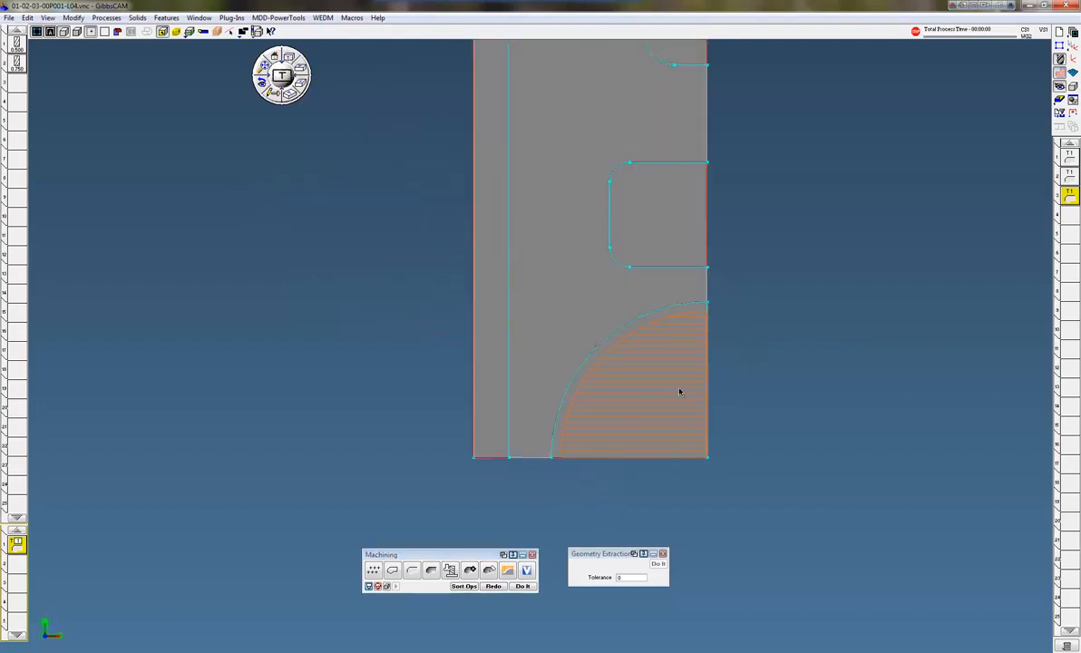
pyautogui.click(277, 91)
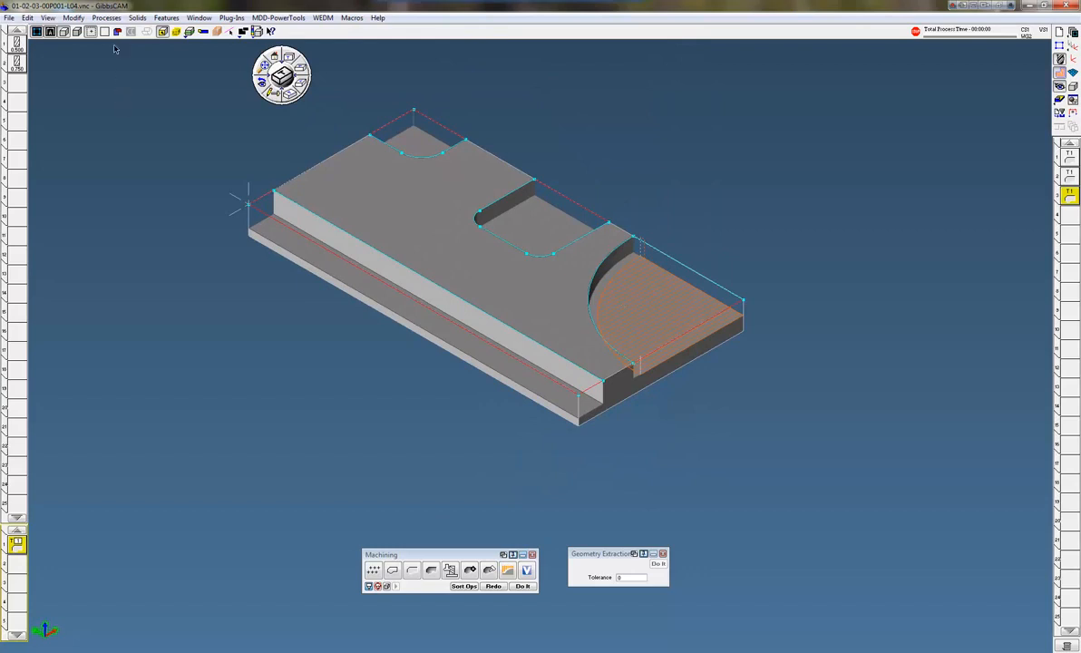
# Load another Air Wall process and rough the lower front ledge as a fourth operation.
pyautogui.click(106, 18)
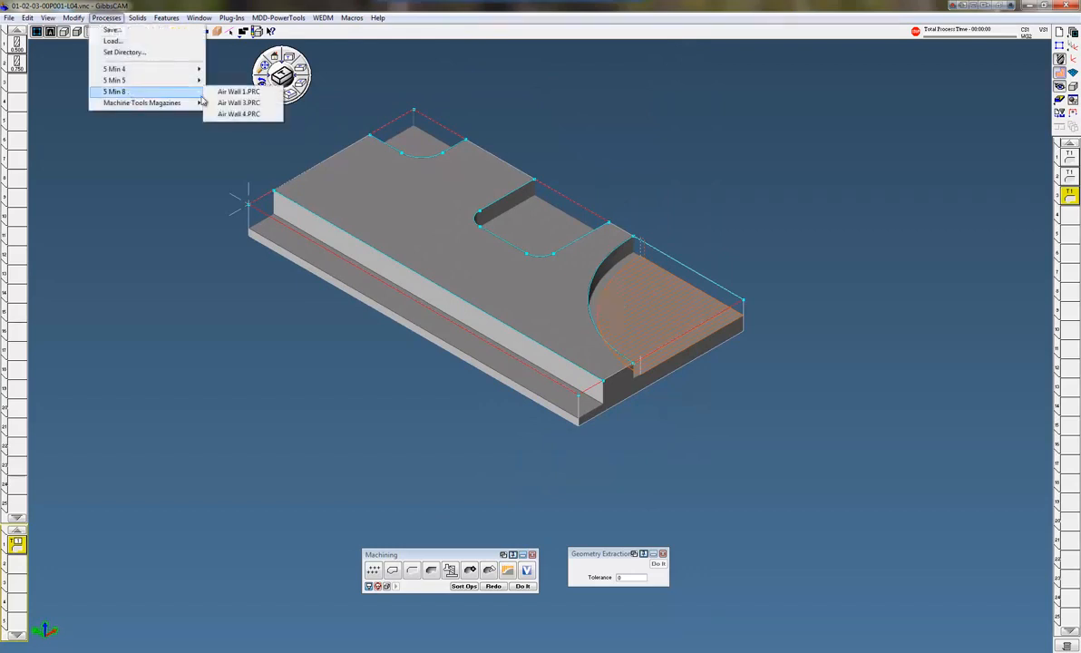
pyautogui.click(216, 113)
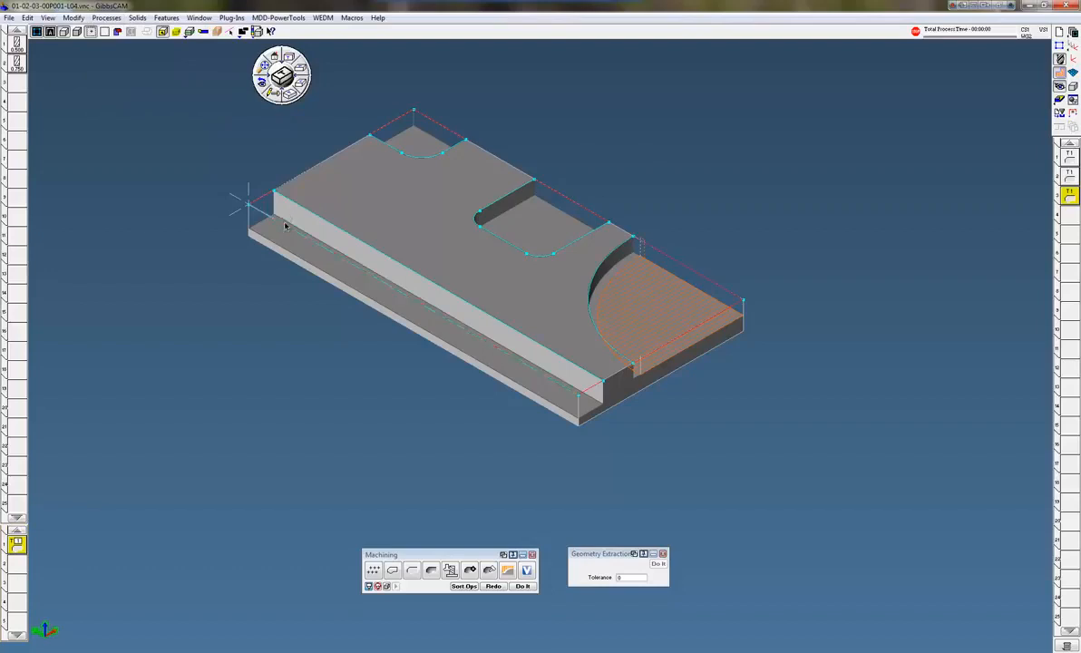
pyautogui.click(522, 586)
pyautogui.click(264, 65)
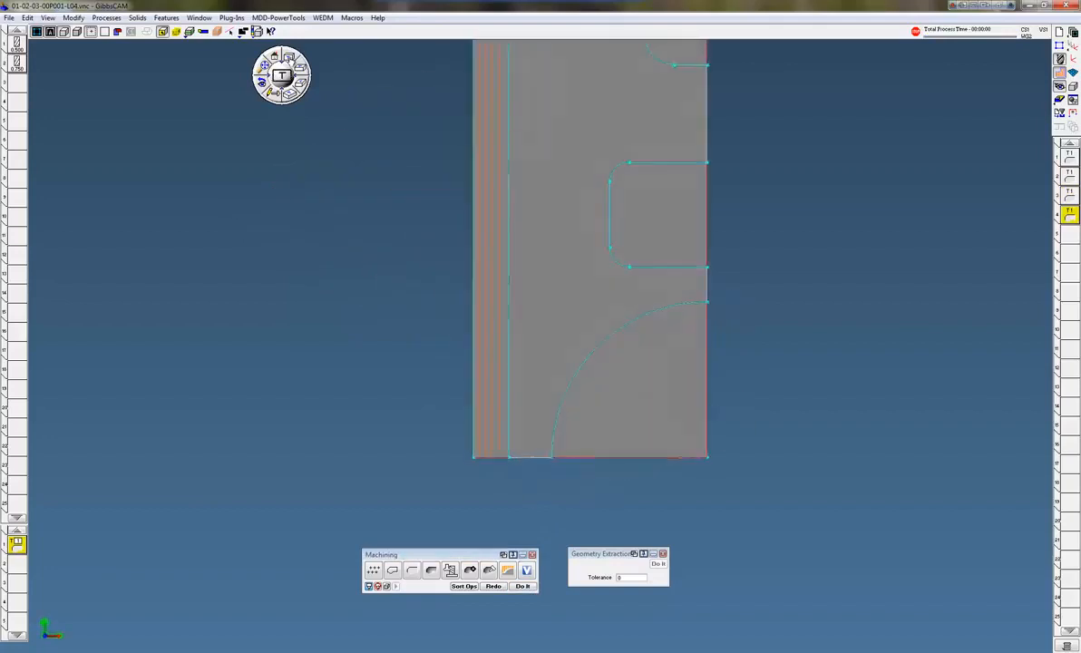
pyautogui.click(281, 77)
pyautogui.scroll(3, 603, 228)
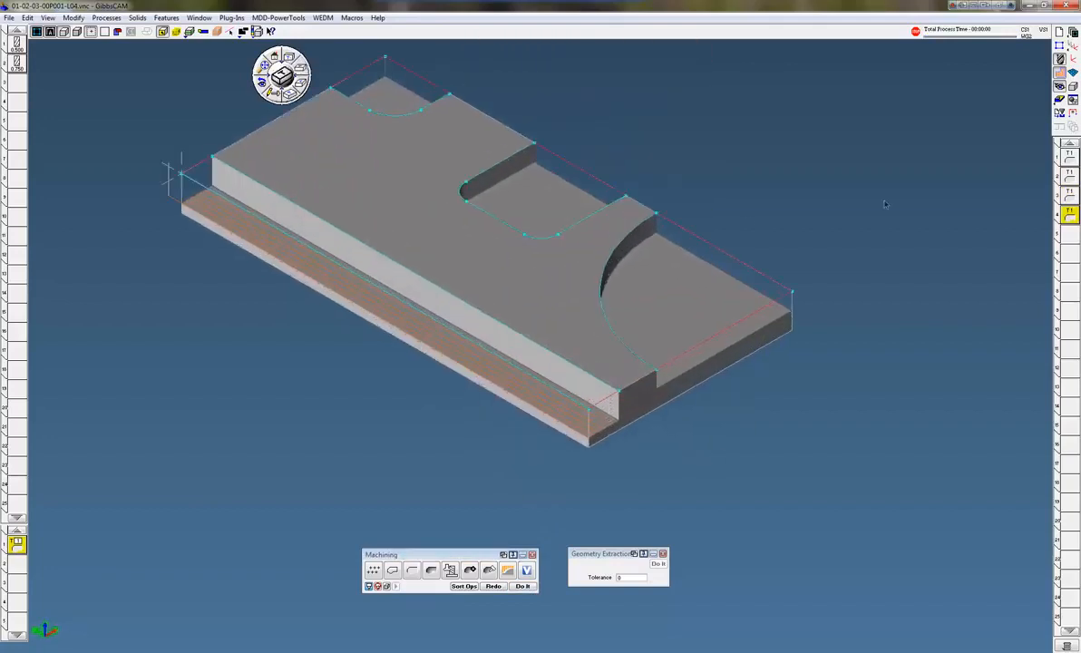
# Run the Flash CPR cut-part simulation and restart it from the beginning.
pyautogui.click(1057, 114)
pyautogui.click(913, 533)
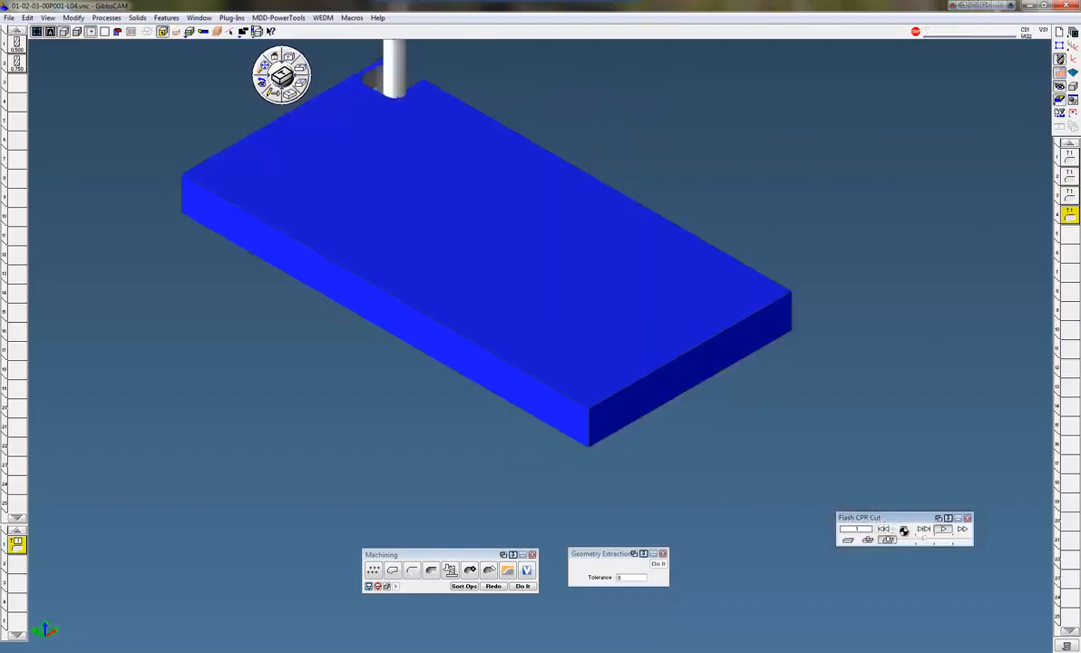
pyautogui.moveTo(789, 272); pyautogui.dragTo(822, 362, button='middle')
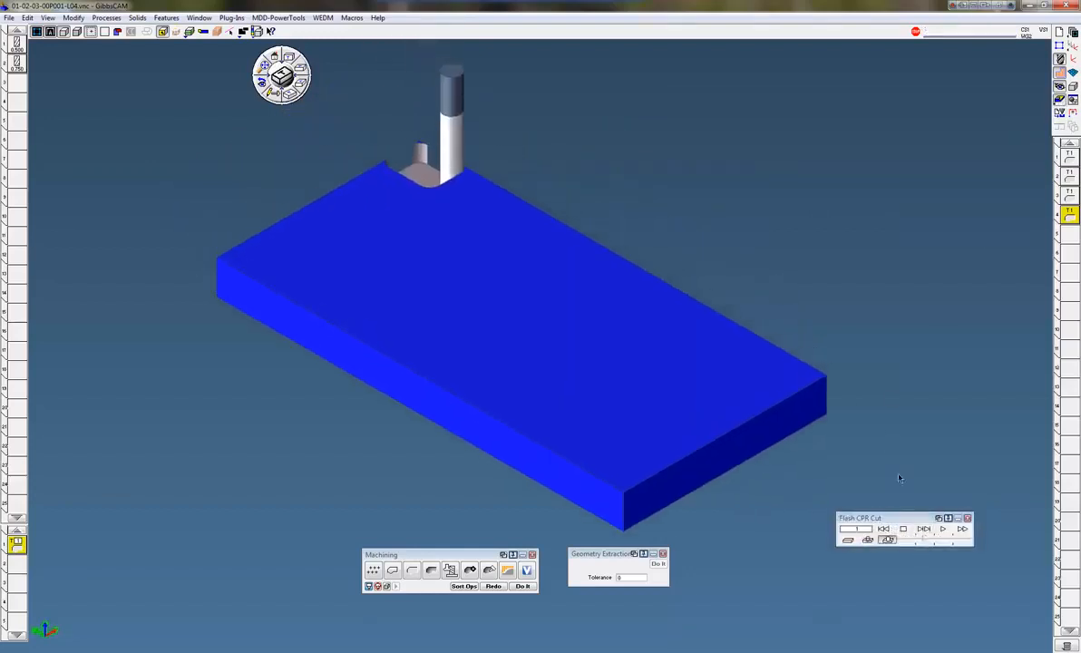
pyautogui.click(884, 529)
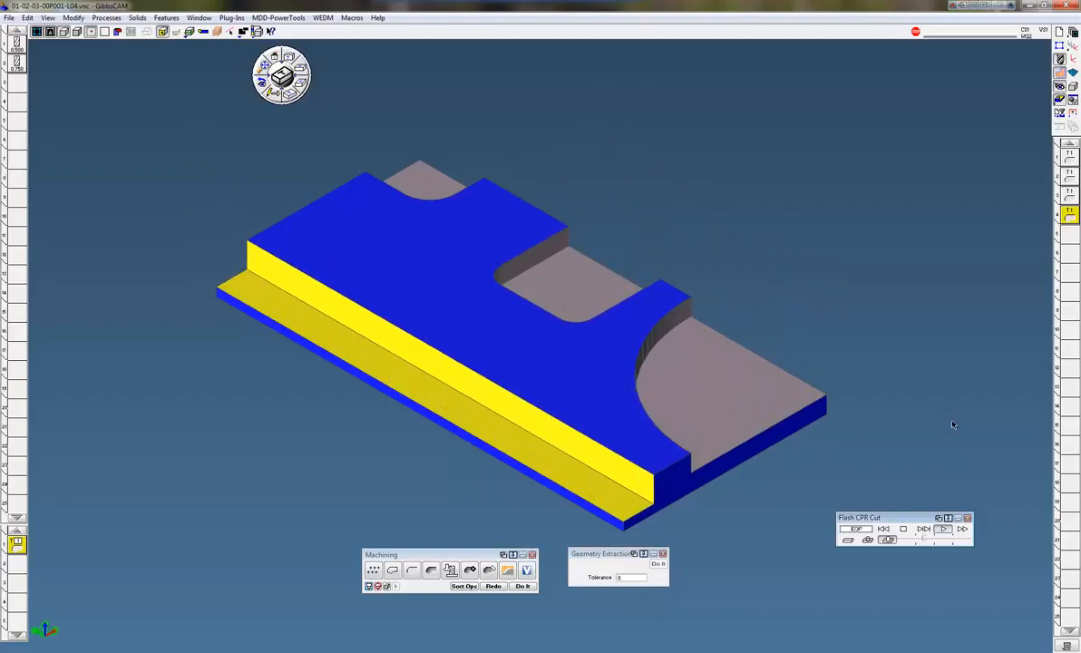
# Overlay the part geometry on the machined stock, checking top and isometric views.
pyautogui.click(276, 54)
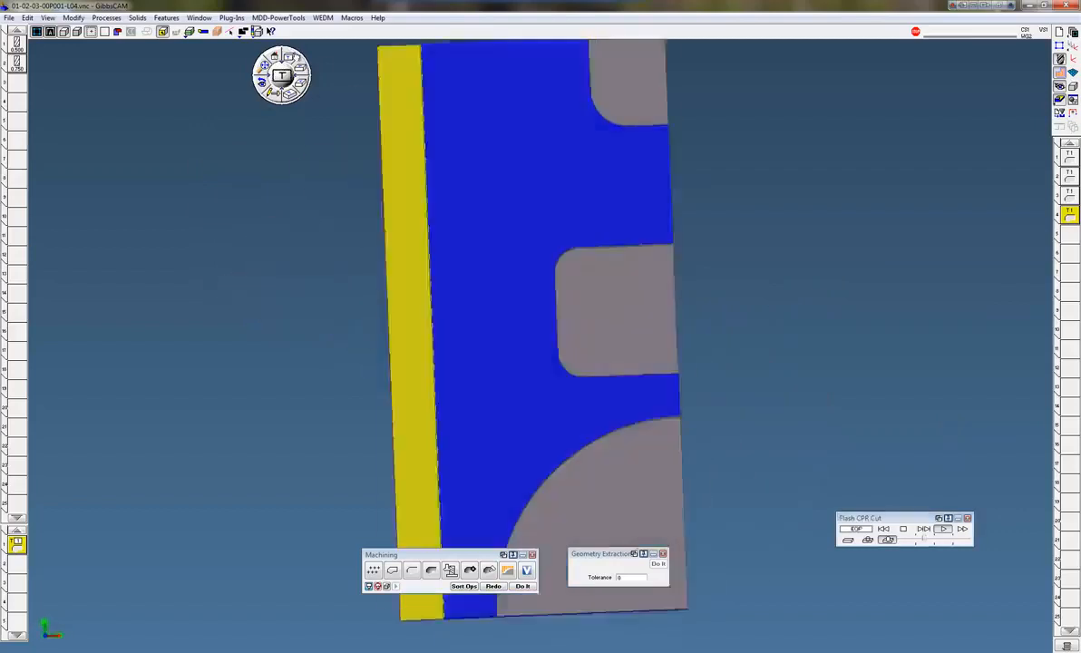
pyautogui.rightClick(905, 515)
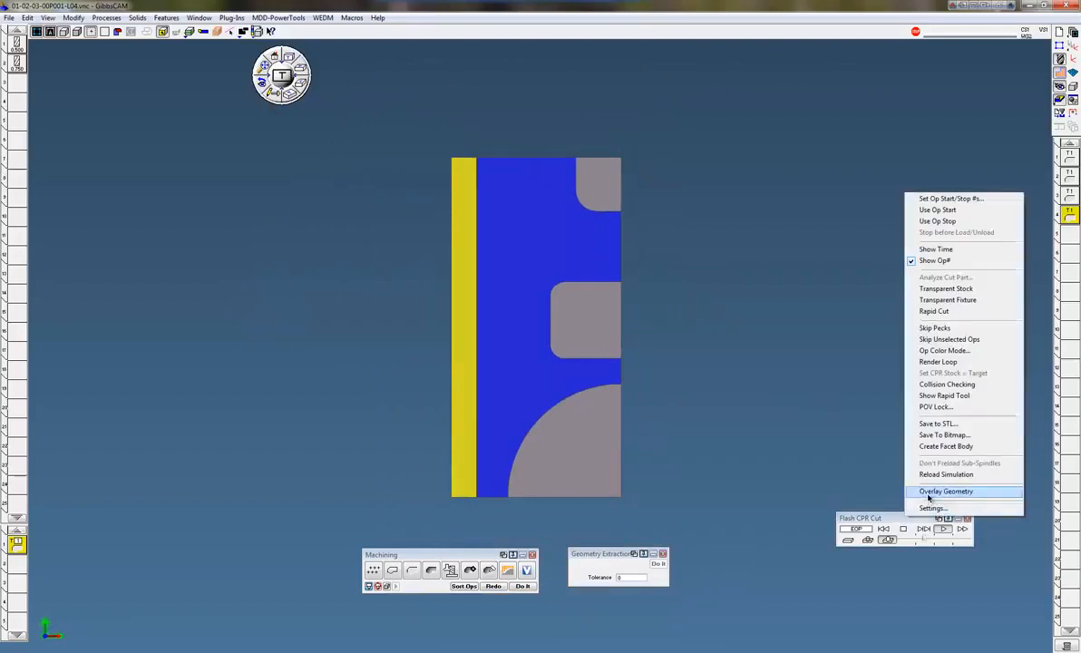
pyautogui.click(935, 491)
pyautogui.scroll(2, 676, 222)
pyautogui.scroll(2, 679, 222)
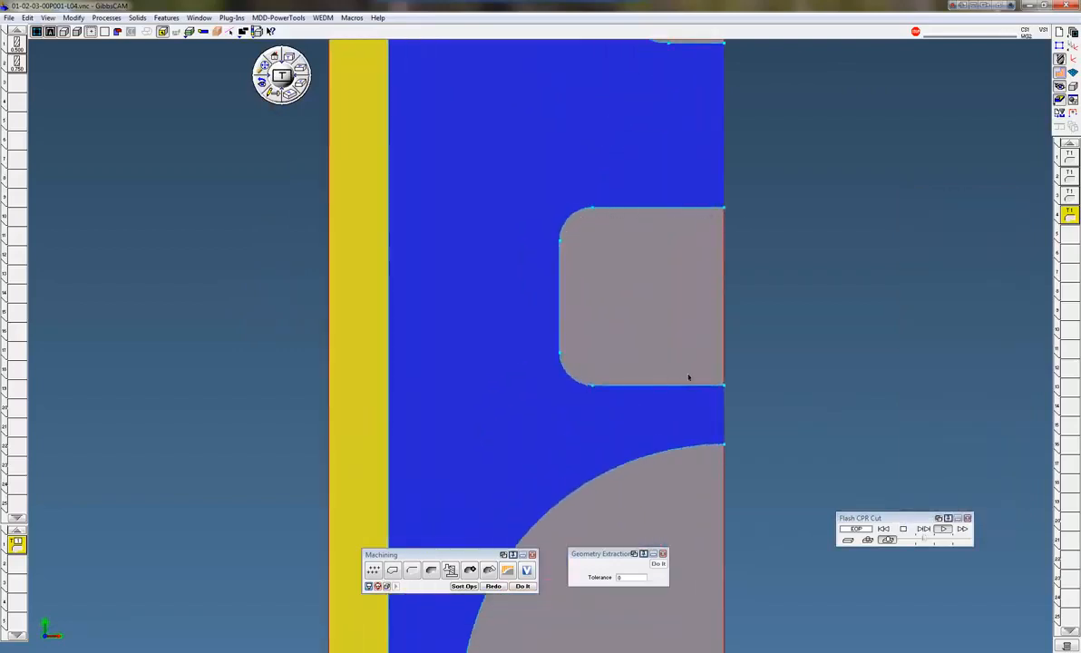
pyautogui.scroll(-2, 712, 327)
pyautogui.scroll(-2, 712, 326)
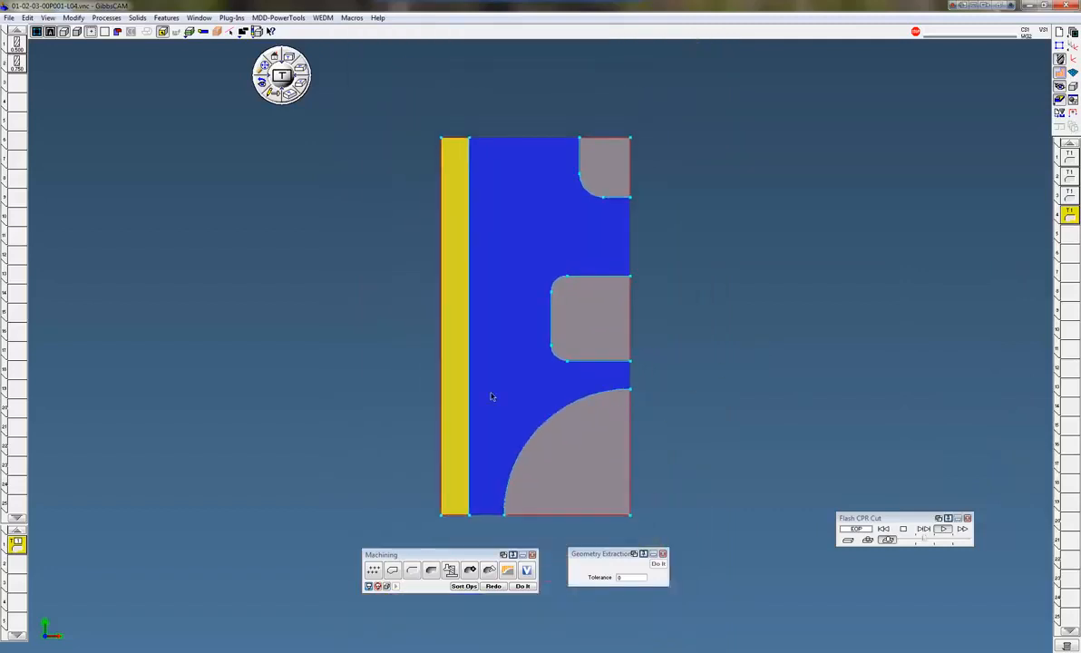
pyautogui.click(270, 90)
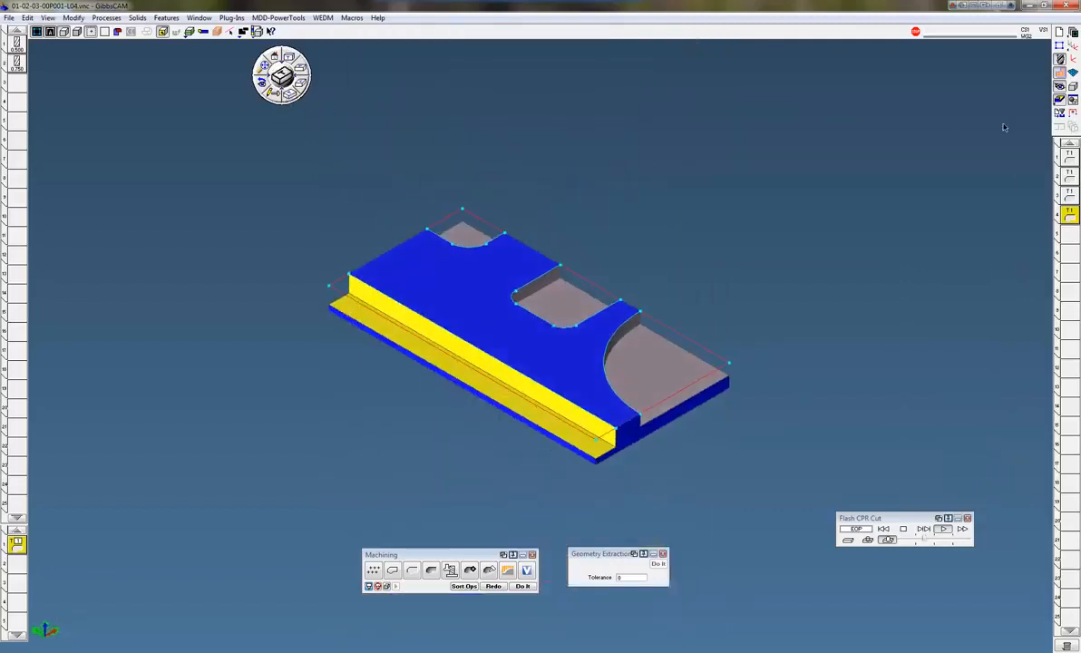
# Close the render and select the pocket, air-wall and lower step faces.
pyautogui.click(987, 97)
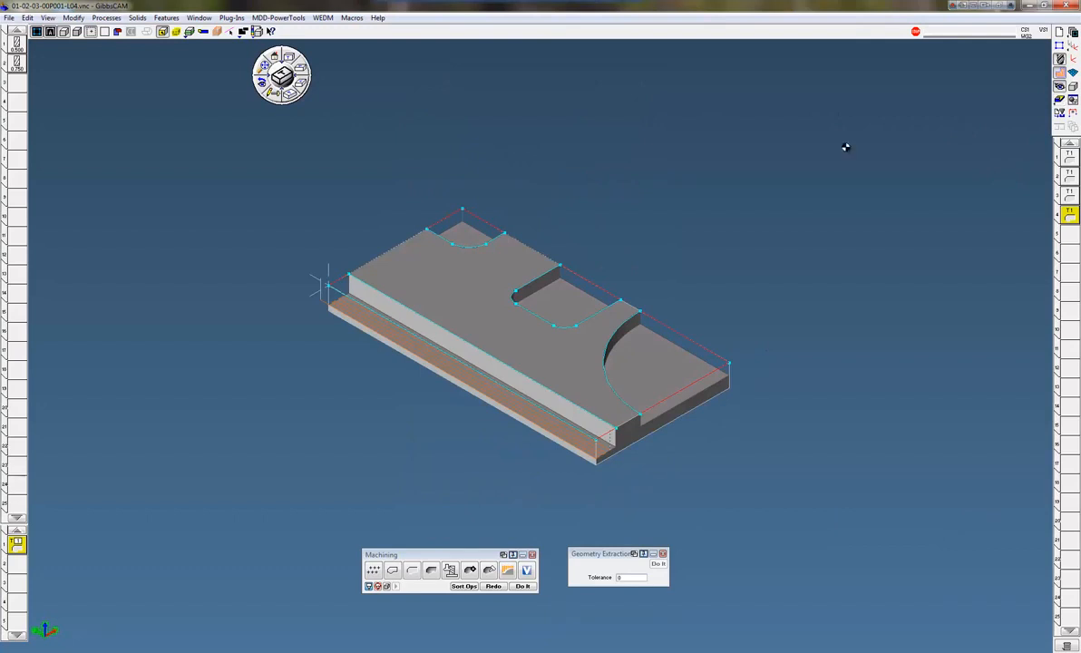
pyautogui.click(374, 287)
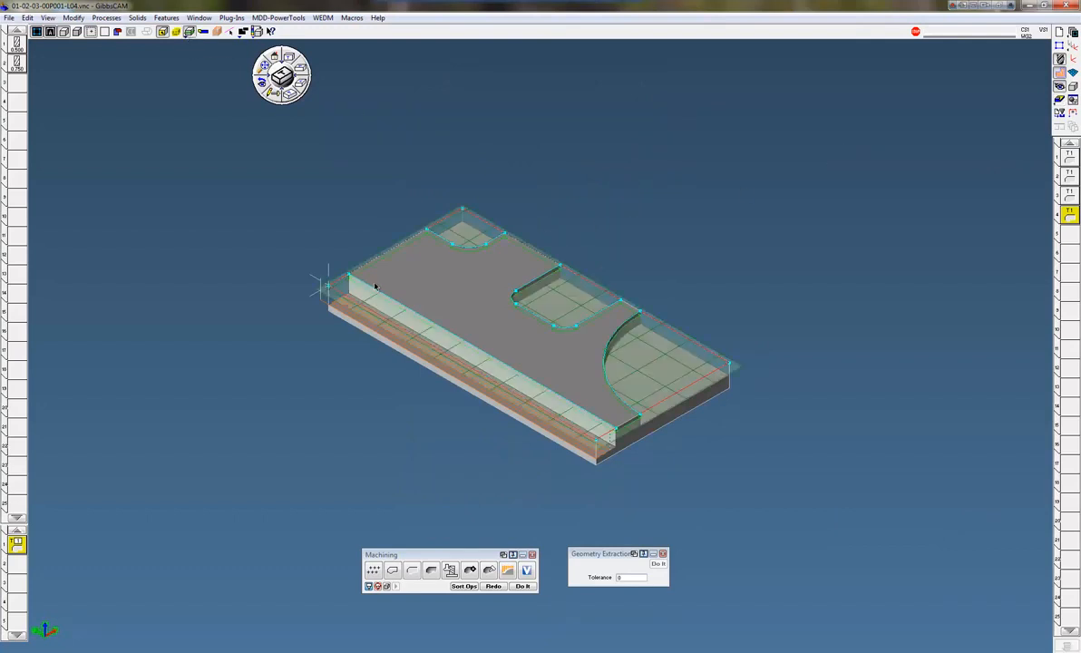
pyautogui.click(736, 369)
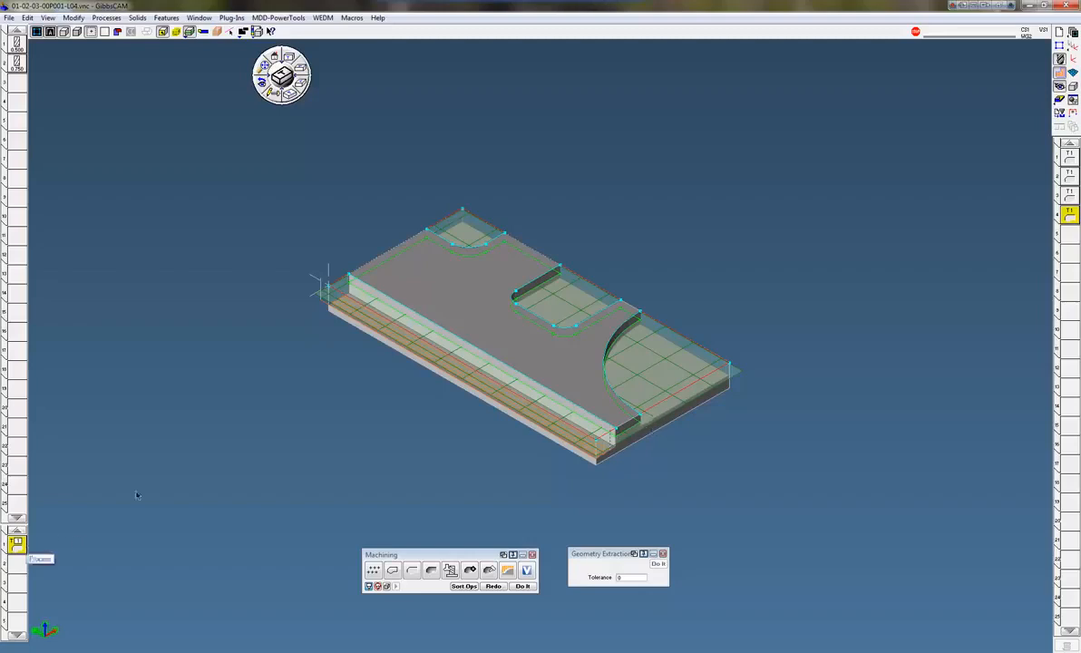
# Change roughing to Offset with Outermost Shape As Boss and pick the top face outline.
pyautogui.doubleClick(18, 544)
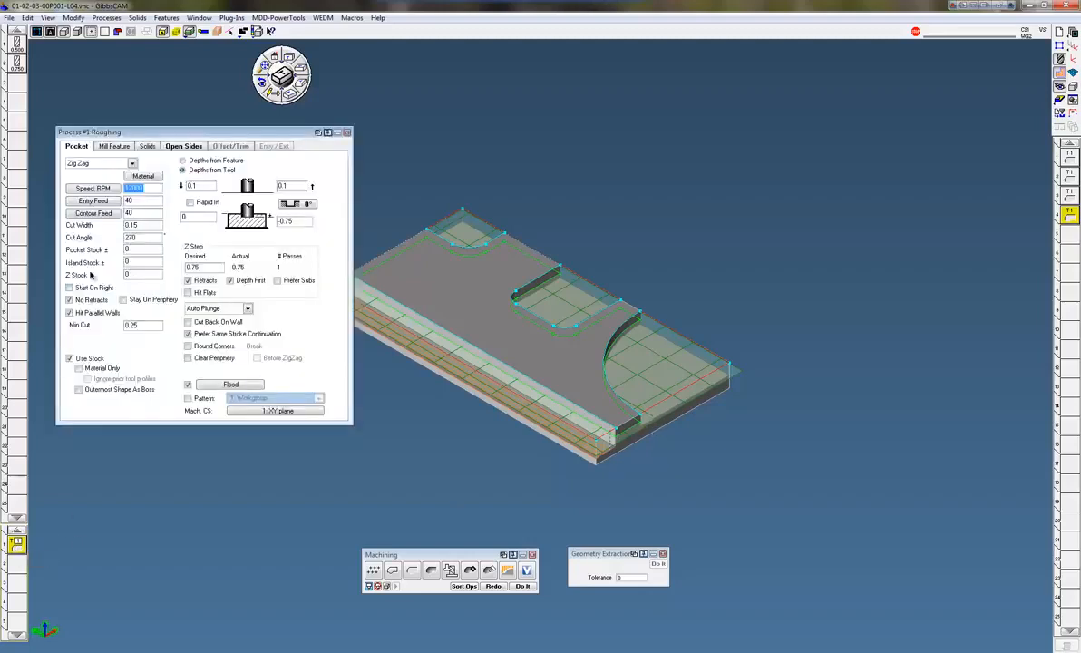
pyautogui.click(87, 163)
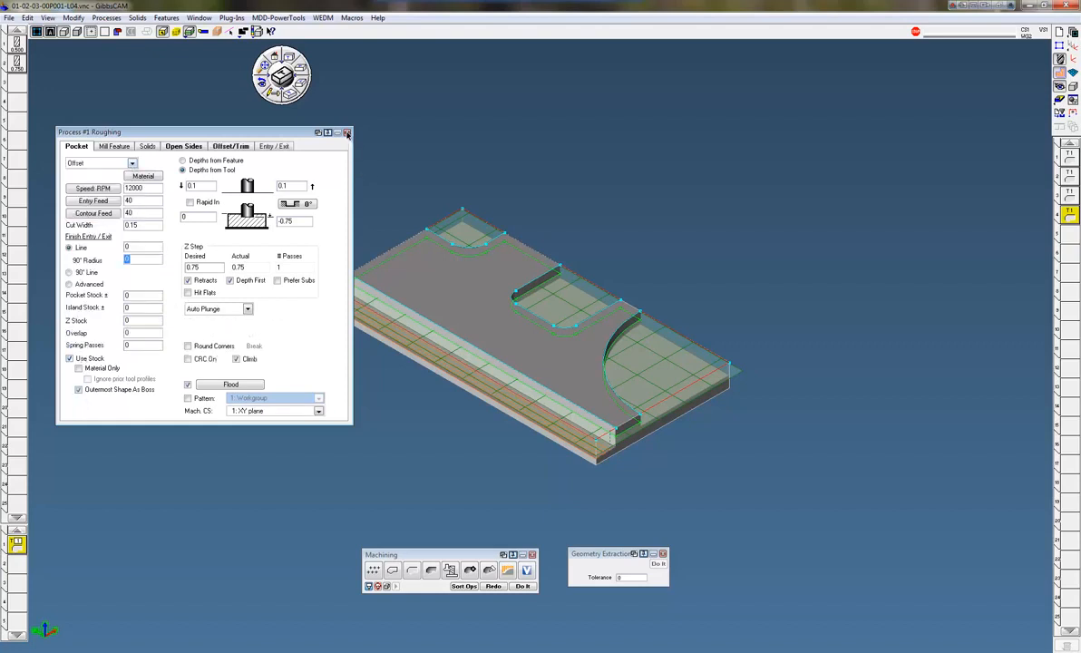
pyautogui.click(347, 134)
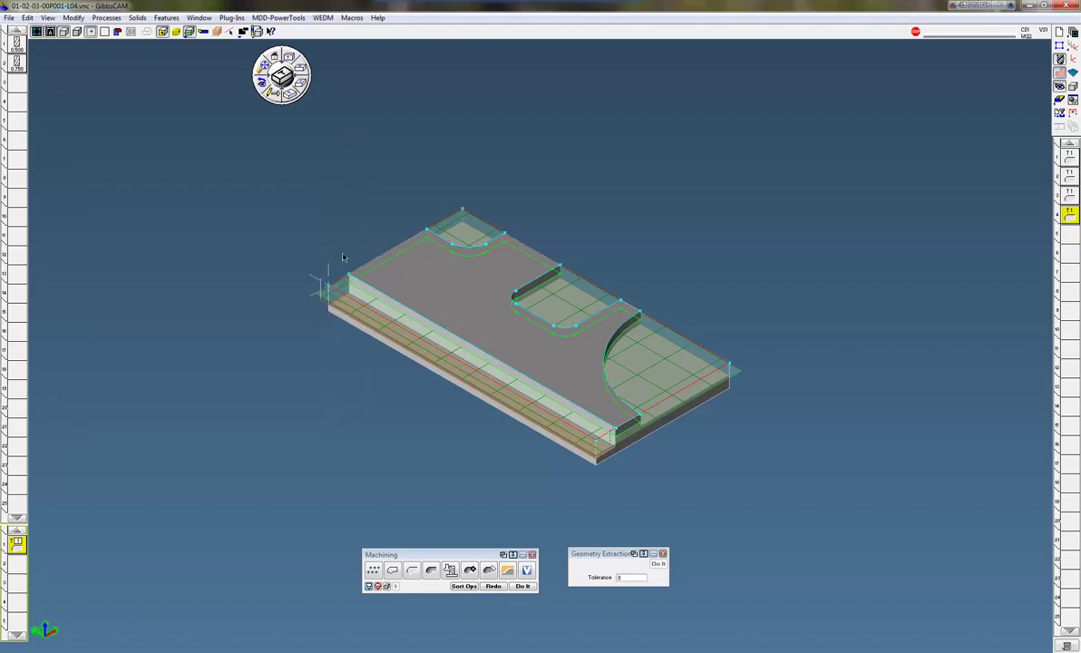
pyautogui.click(638, 428)
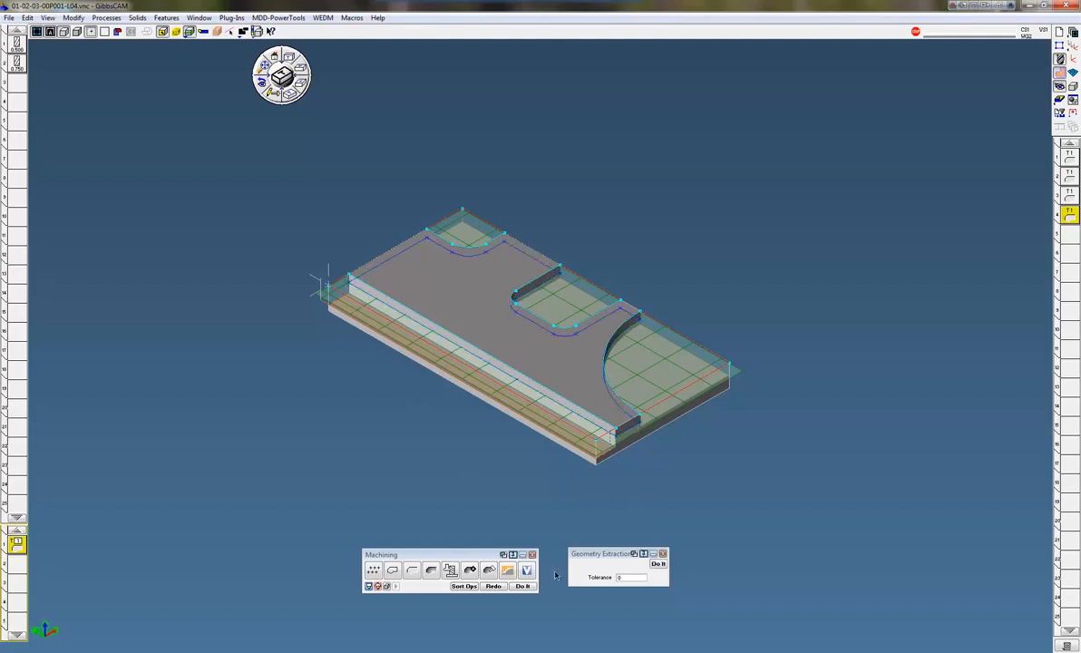
pyautogui.click(524, 586)
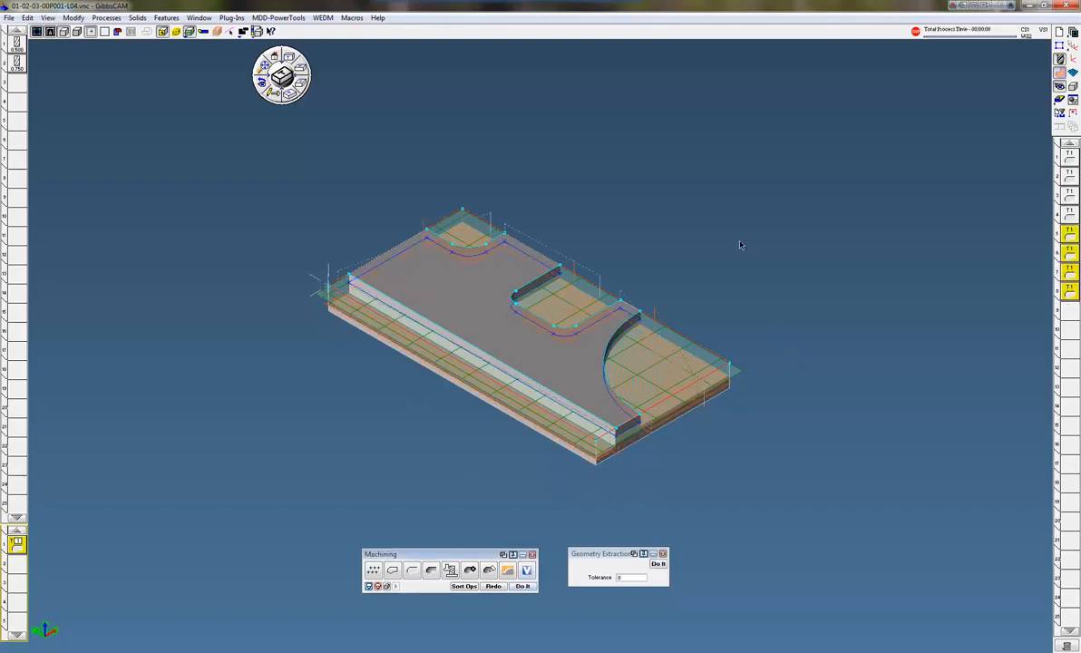
pyautogui.click(281, 75)
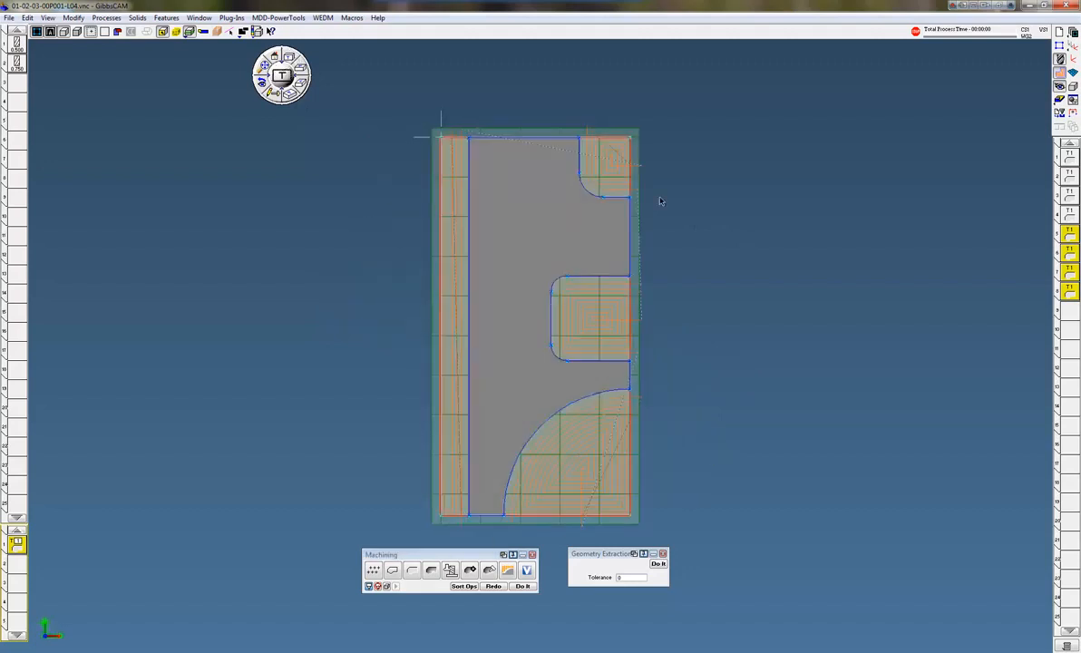
pyautogui.click(271, 91)
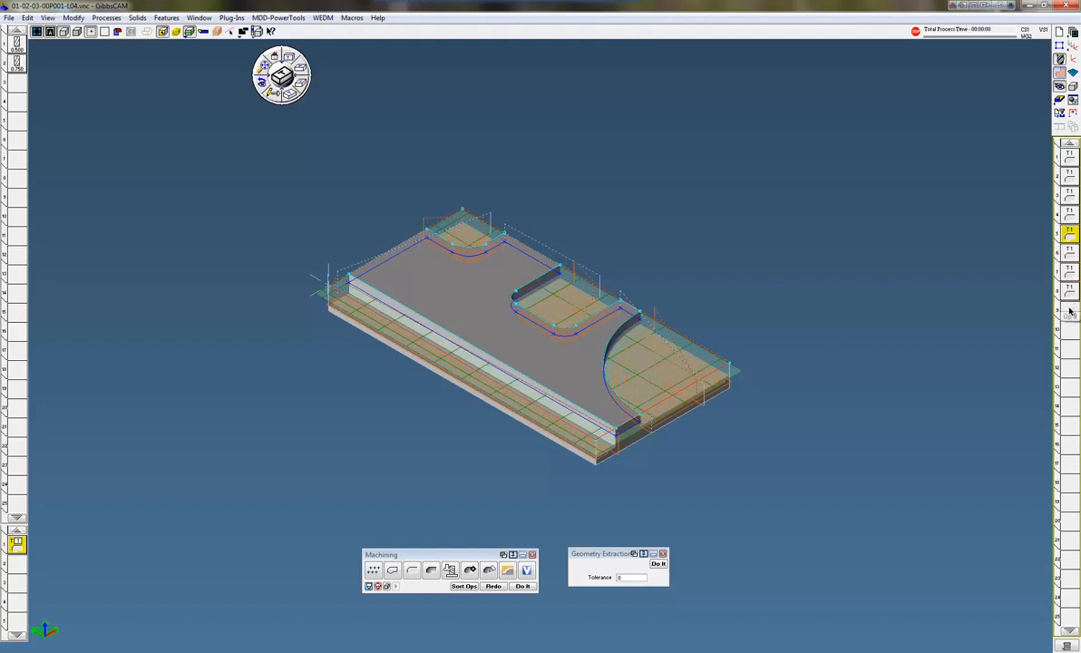
pyautogui.press('Delete')
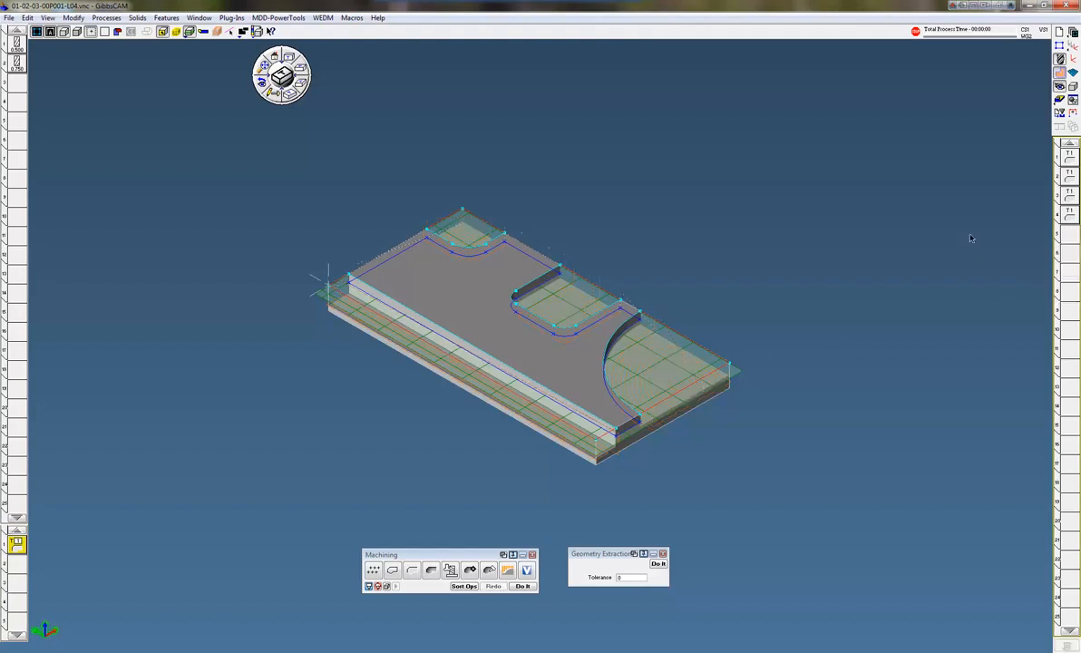
pyautogui.scroll(3, 693, 162)
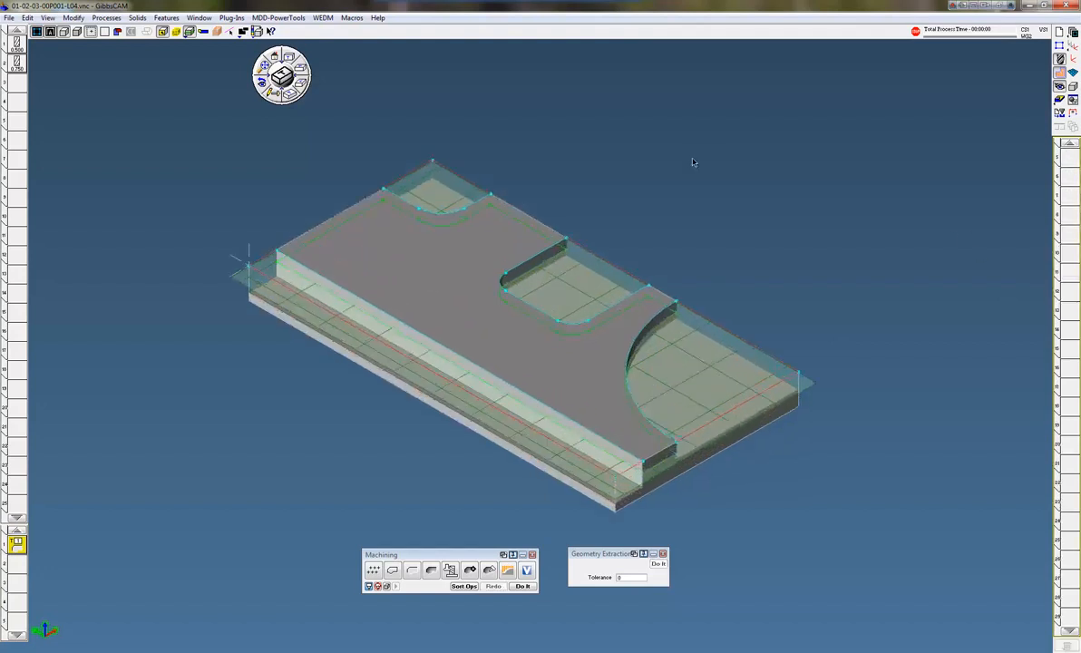